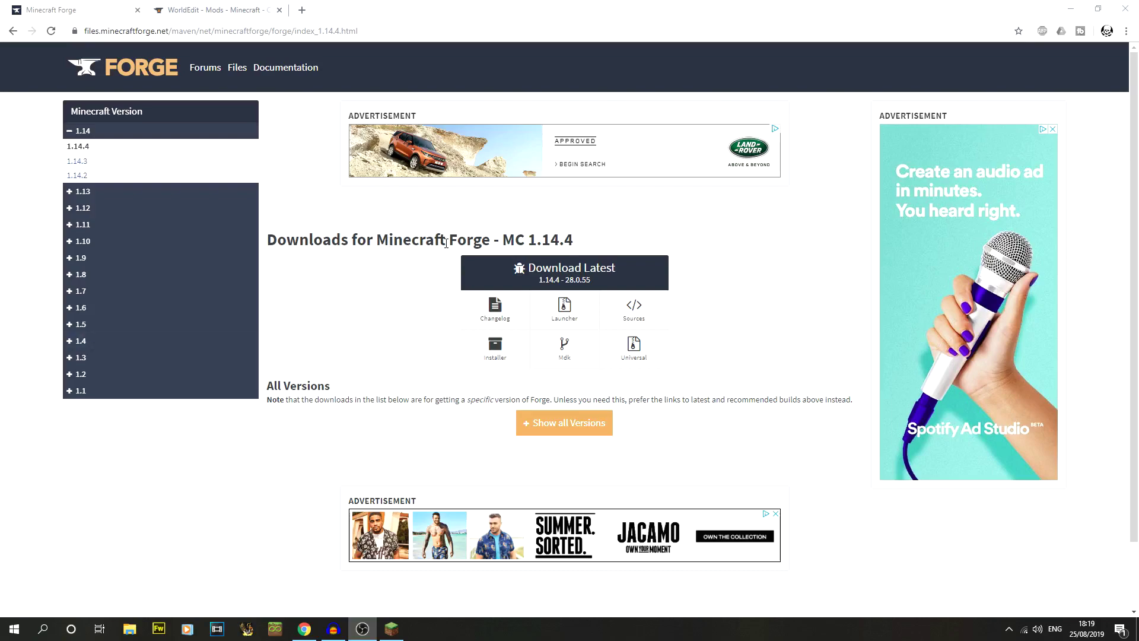
Step: Download the Forge 28.0.55 installer for Minecraft 1.14.4 and keep the .jar file
{"action": "left_click_drag", "start_coordinate": [458, 239], "coordinate": [605, 241]}
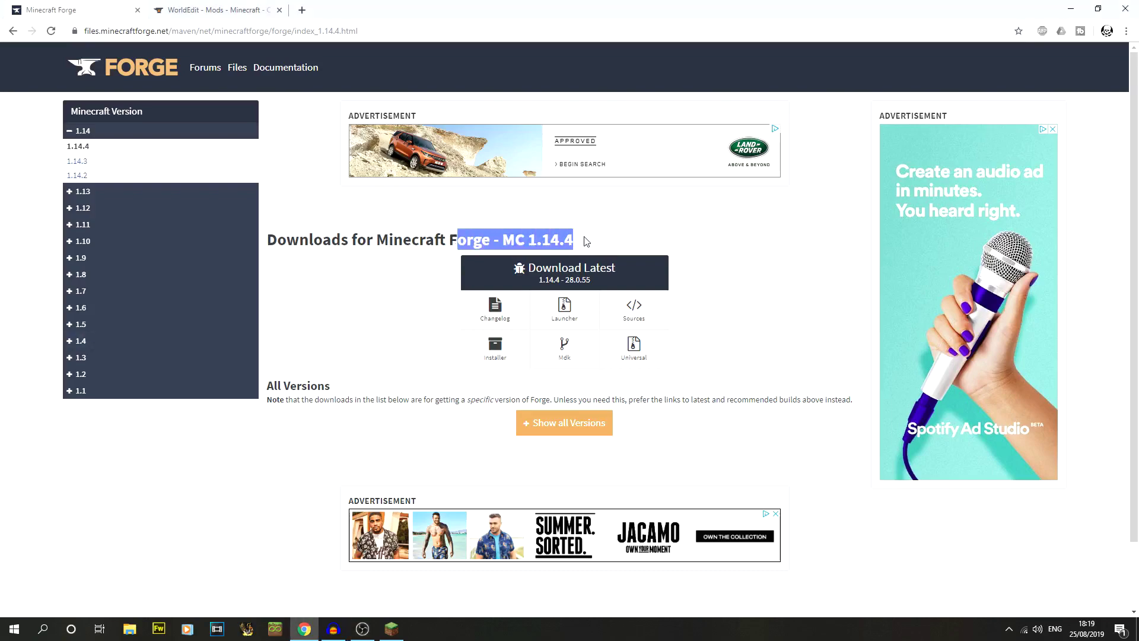
{"action": "left_click", "coordinate": [585, 241]}
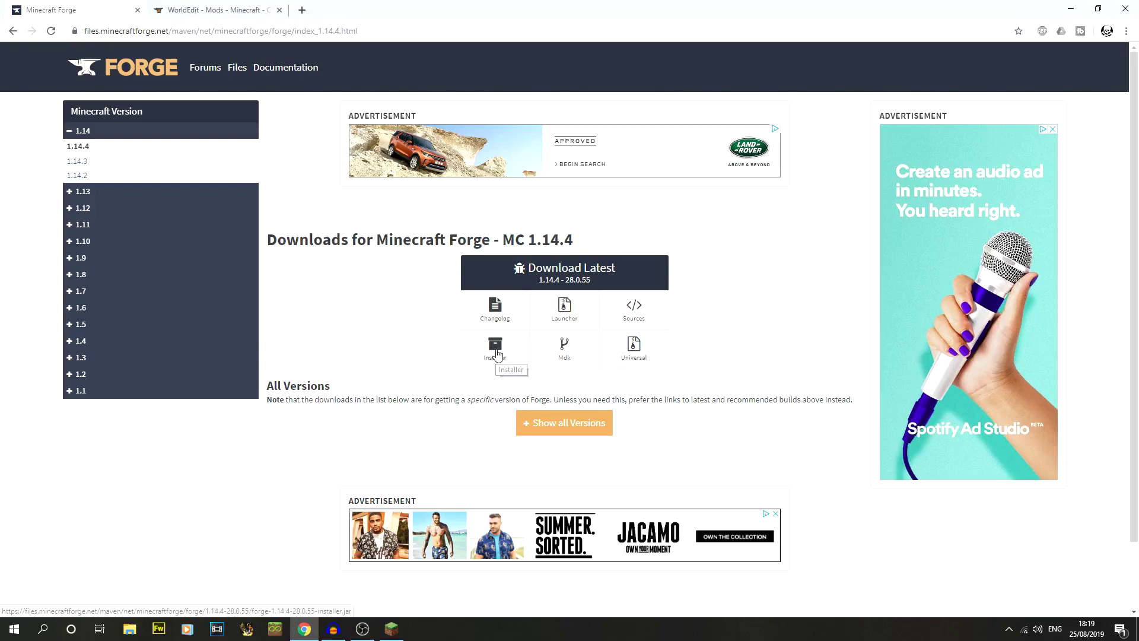
{"action": "left_click", "coordinate": [495, 346]}
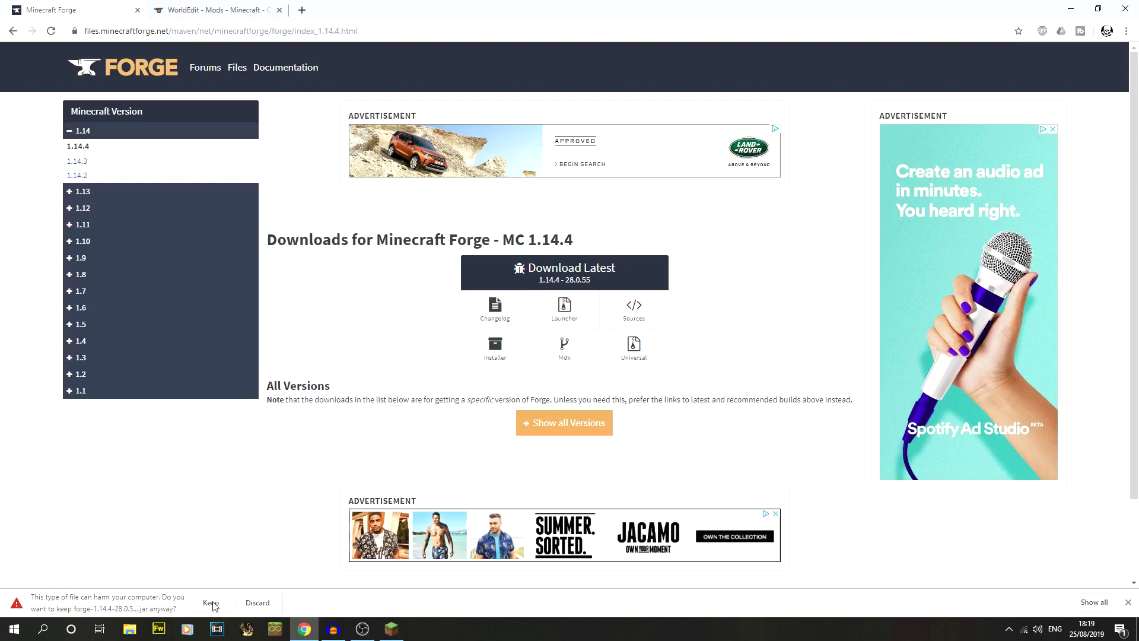
{"action": "left_click", "coordinate": [212, 603]}
Step: Create a new folder on the desktop beside the Minecraft Launcher shortcut and open it
{"action": "left_click", "coordinate": [1072, 9]}
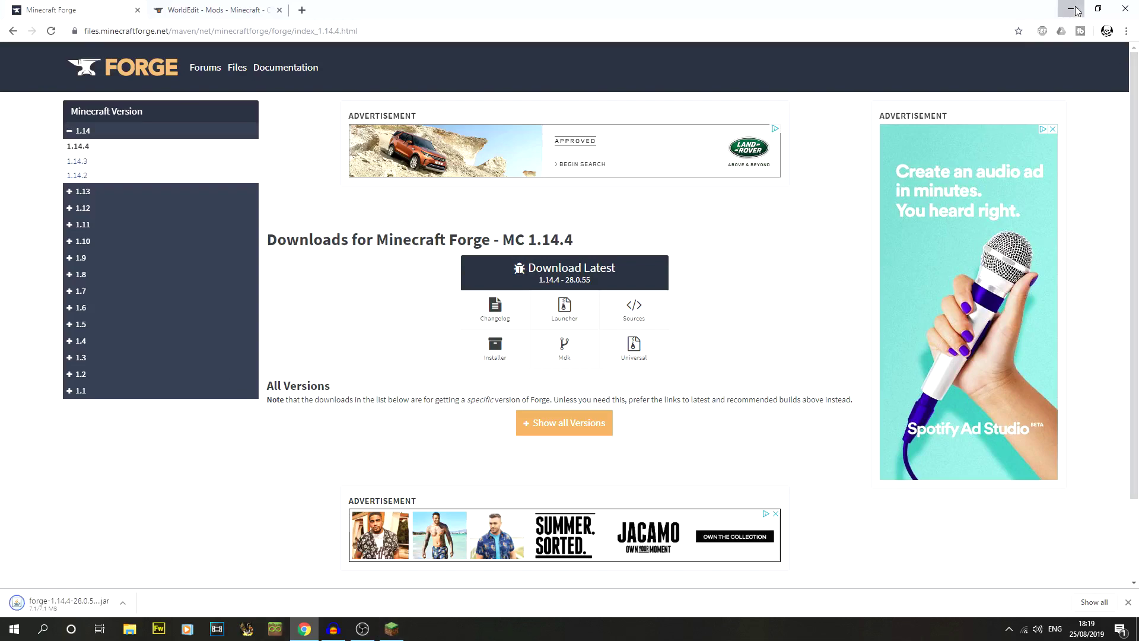
{"action": "right_click", "coordinate": [542, 294]}
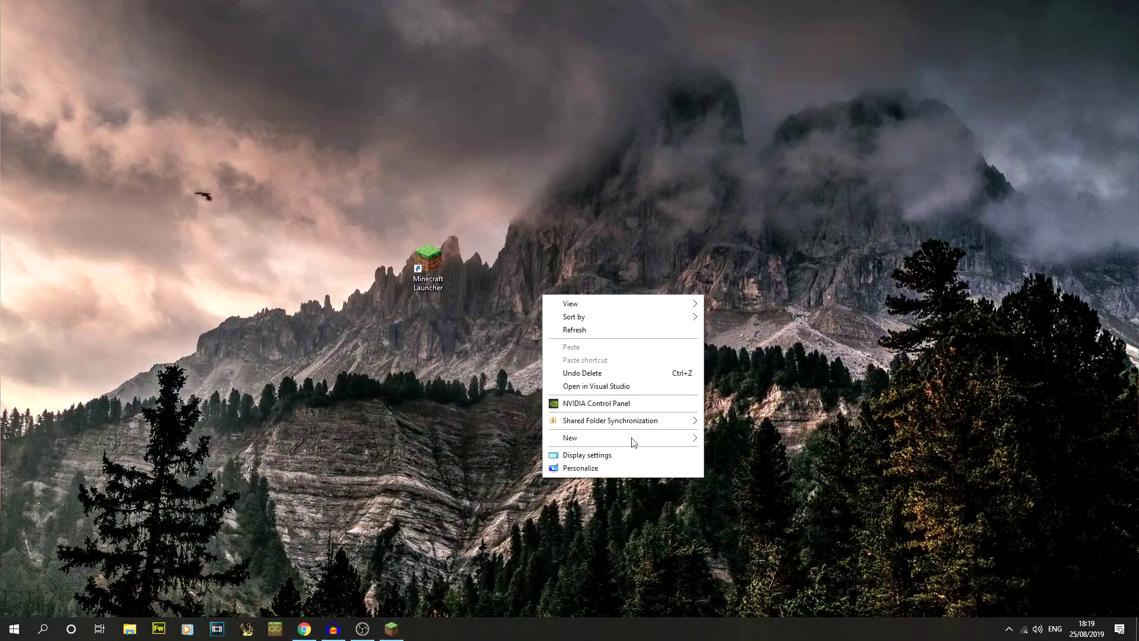
{"action": "mouse_move", "coordinate": [632, 439]}
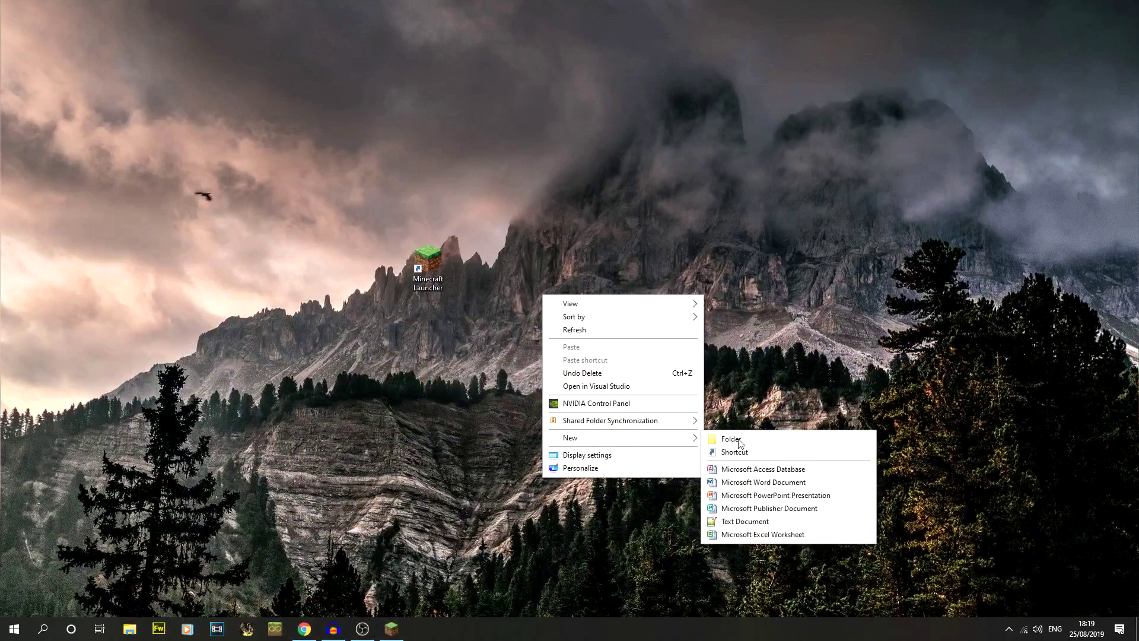
{"action": "left_click", "coordinate": [739, 441]}
{"action": "left_click_drag", "start_coordinate": [555, 318], "coordinate": [504, 253]}
{"action": "double_click", "coordinate": [480, 261]}
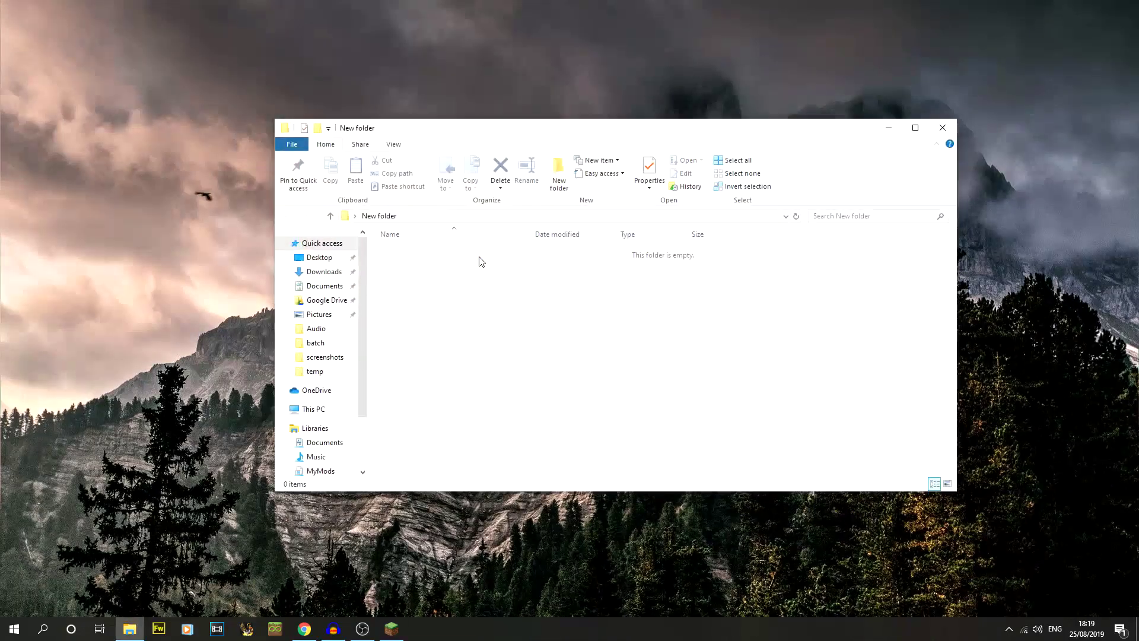
{"action": "left_click_drag", "start_coordinate": [534, 136], "coordinate": [417, 118]}
Step: Put the downloaded Forge installer .jar from the browser into the new desktop folder
{"action": "left_click", "coordinate": [303, 629]}
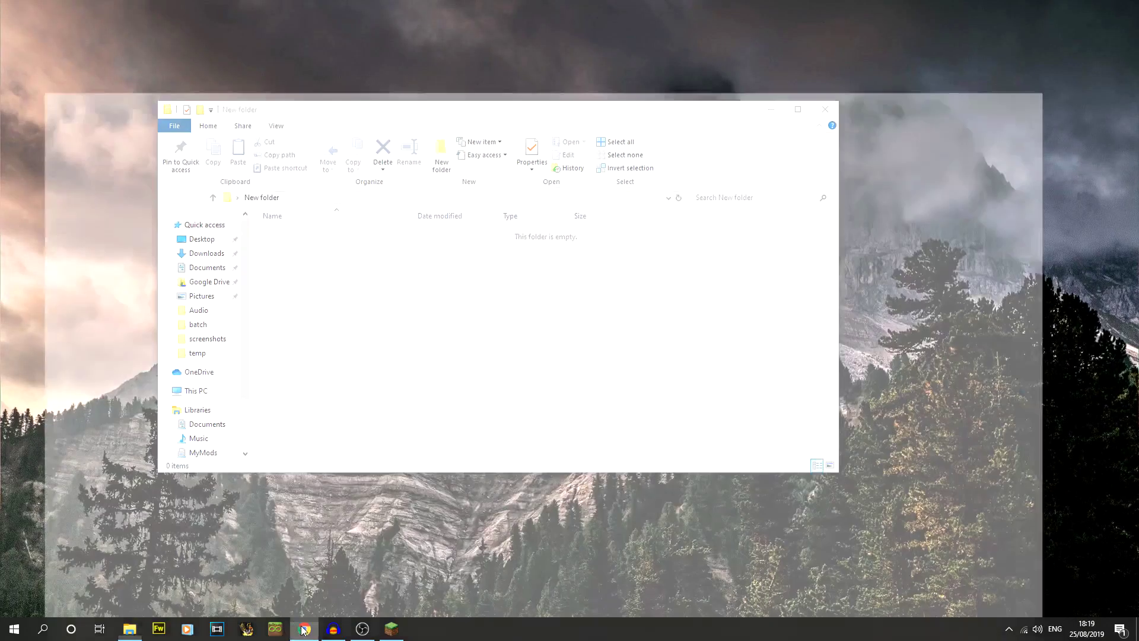
{"action": "left_click_drag", "start_coordinate": [100, 603], "coordinate": [728, 433]}
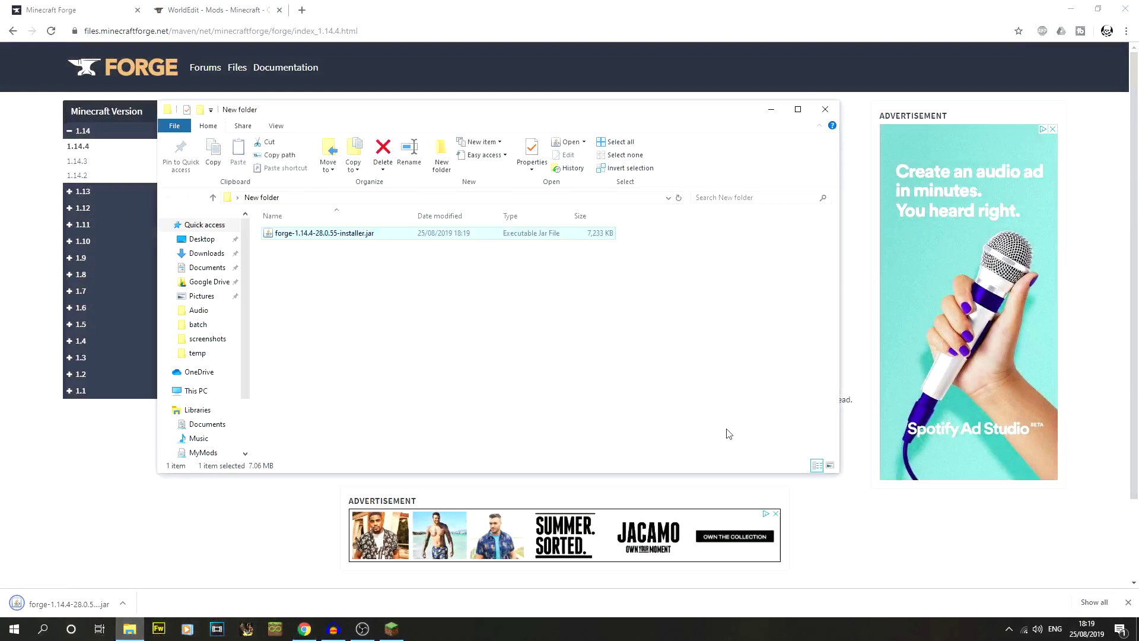
{"action": "left_click", "coordinate": [1070, 8]}
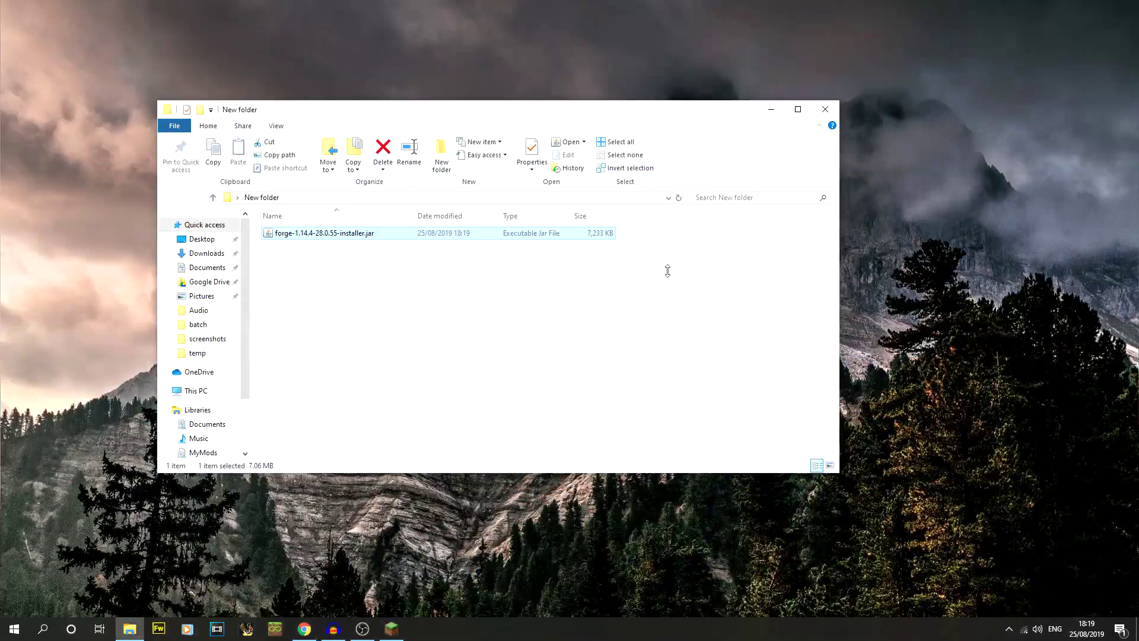
Step: Run forge-1.14.4-28.0.55-installer.jar from the new folder and place its window over the file list
{"action": "left_click", "coordinate": [365, 235]}
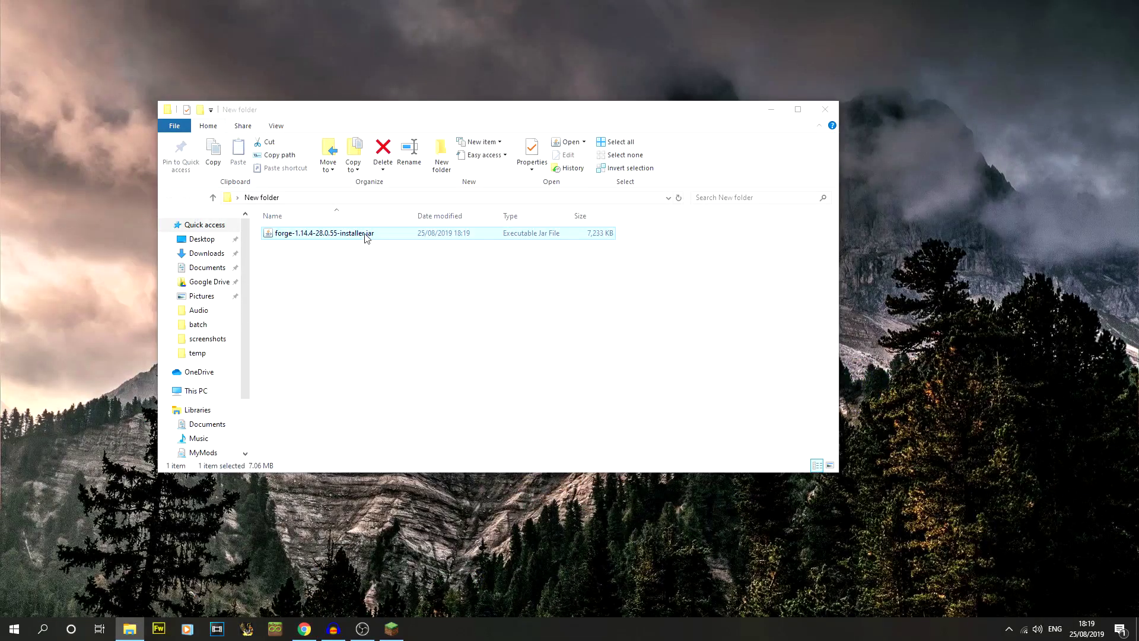
{"action": "double_click", "coordinate": [365, 235]}
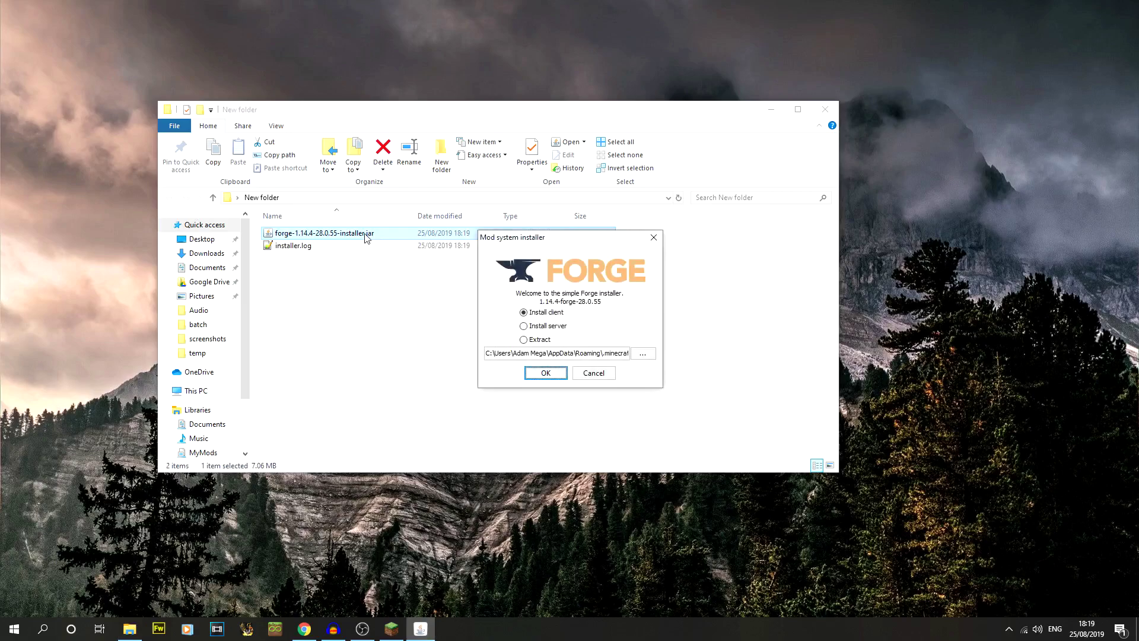
{"action": "left_click_drag", "start_coordinate": [532, 240], "coordinate": [381, 270]}
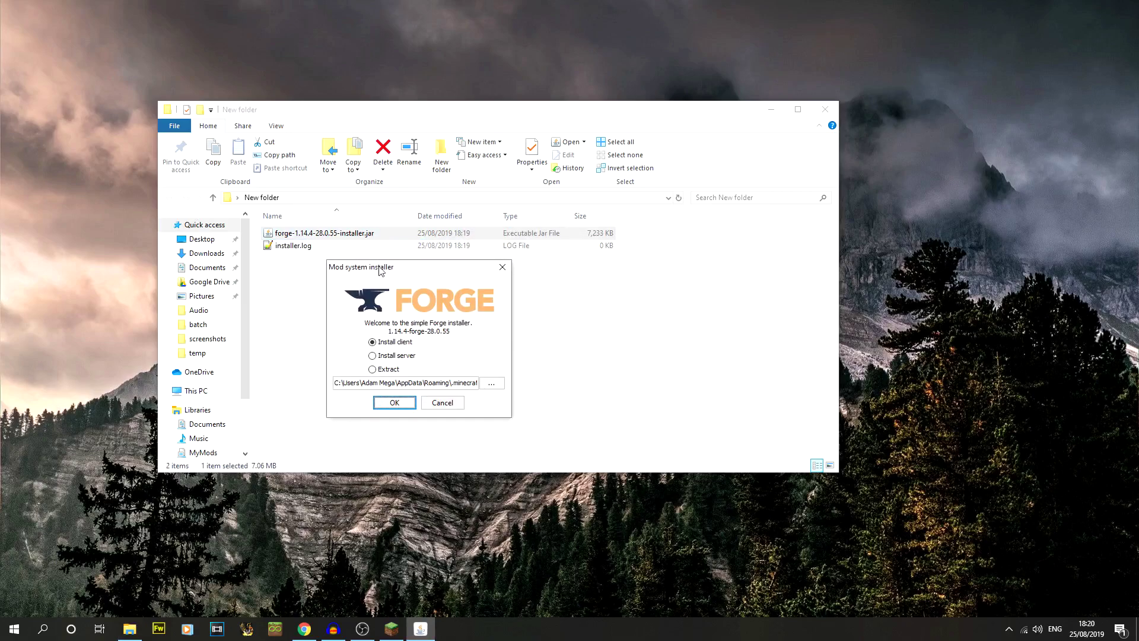
Step: Look through the apps available for opening the Forge installer .jar file
{"action": "right_click", "coordinate": [287, 238]}
{"action": "mouse_move", "coordinate": [414, 348]}
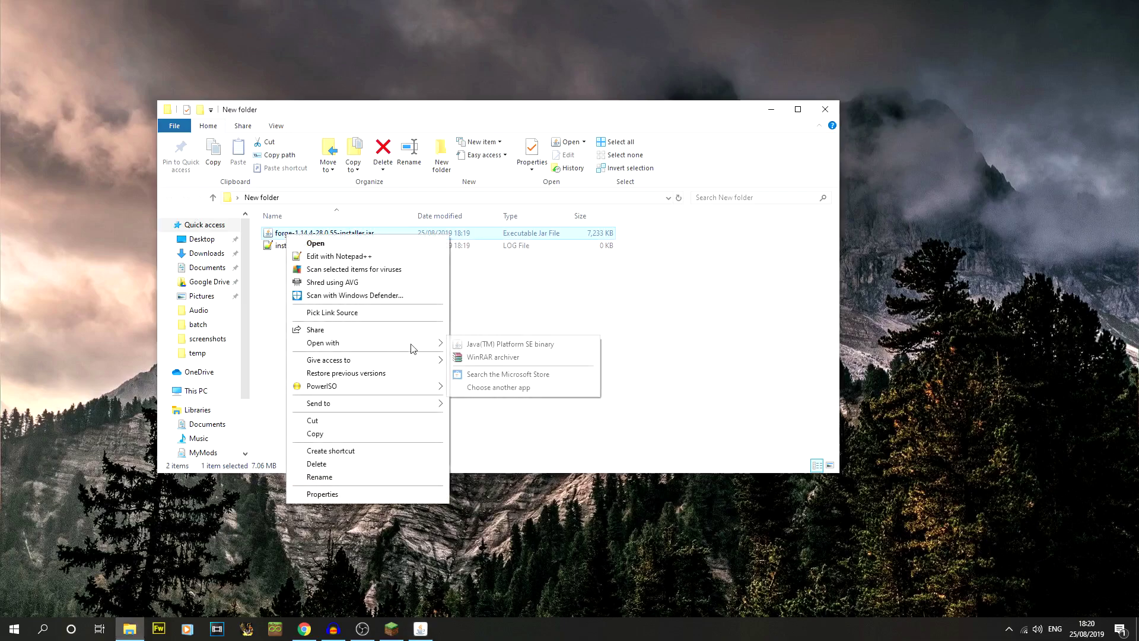
{"action": "left_click", "coordinate": [504, 387]}
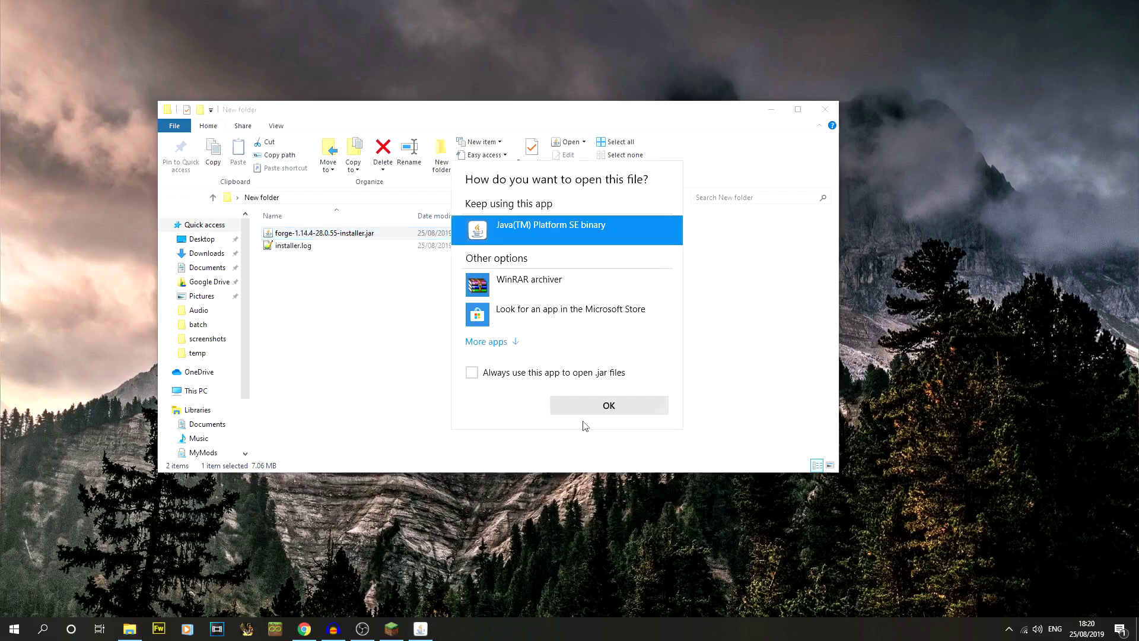
{"action": "left_click", "coordinate": [519, 342]}
{"action": "double_click", "coordinate": [600, 386]}
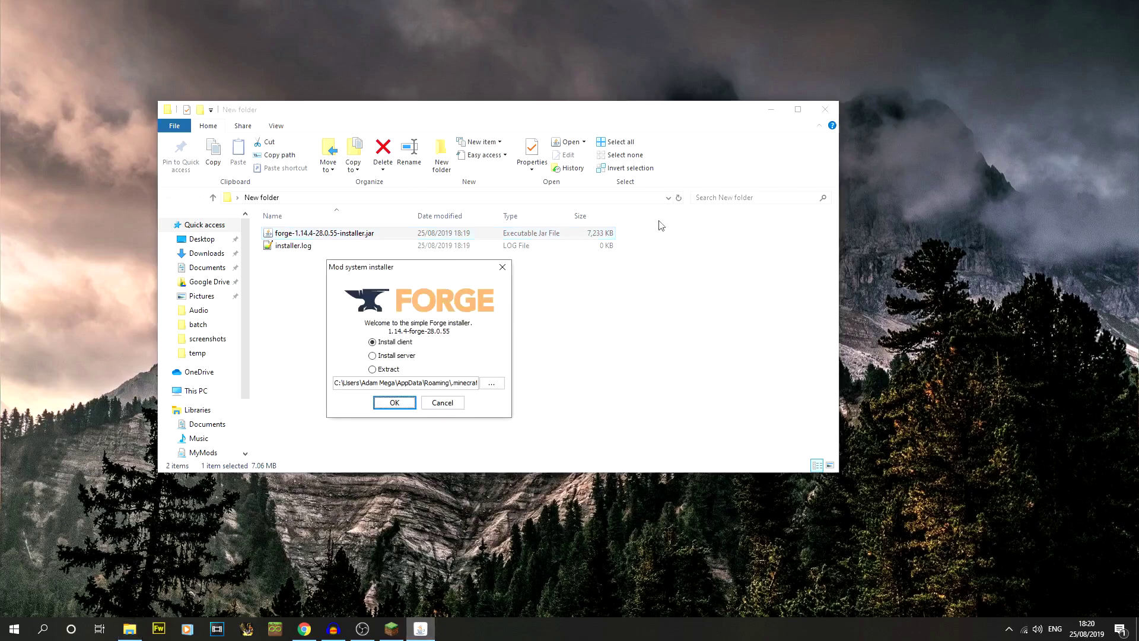
Step: Clear the folder window away, try the installer's Install server option, and return to Install client
{"action": "left_click", "coordinate": [769, 110]}
{"action": "left_click_drag", "start_coordinate": [459, 270], "coordinate": [488, 239]}
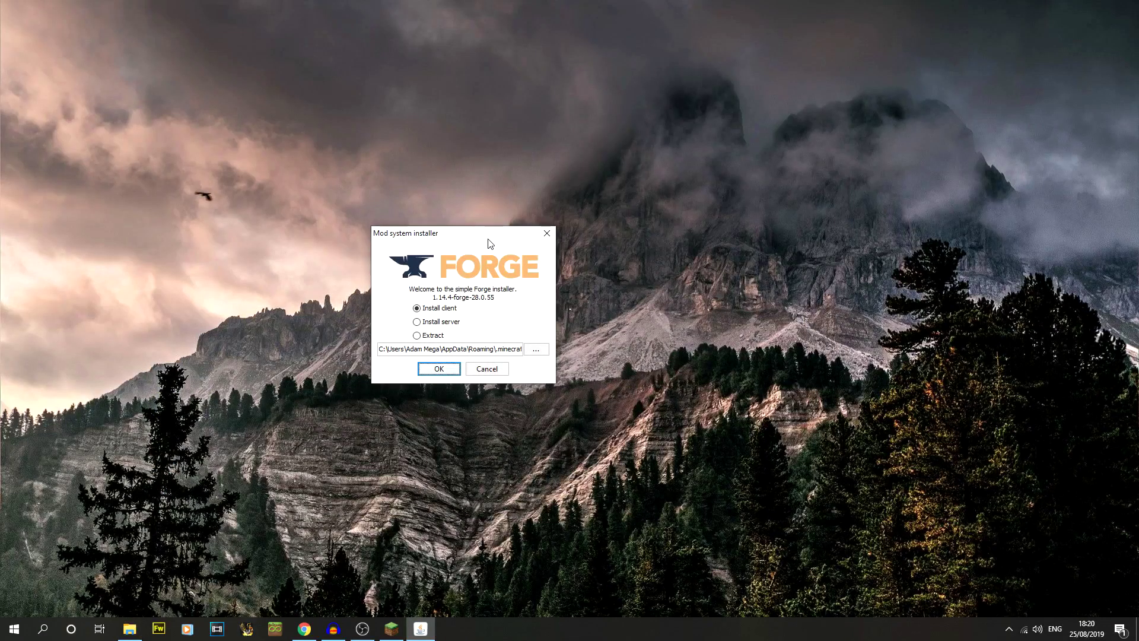
{"action": "left_click", "coordinate": [449, 321]}
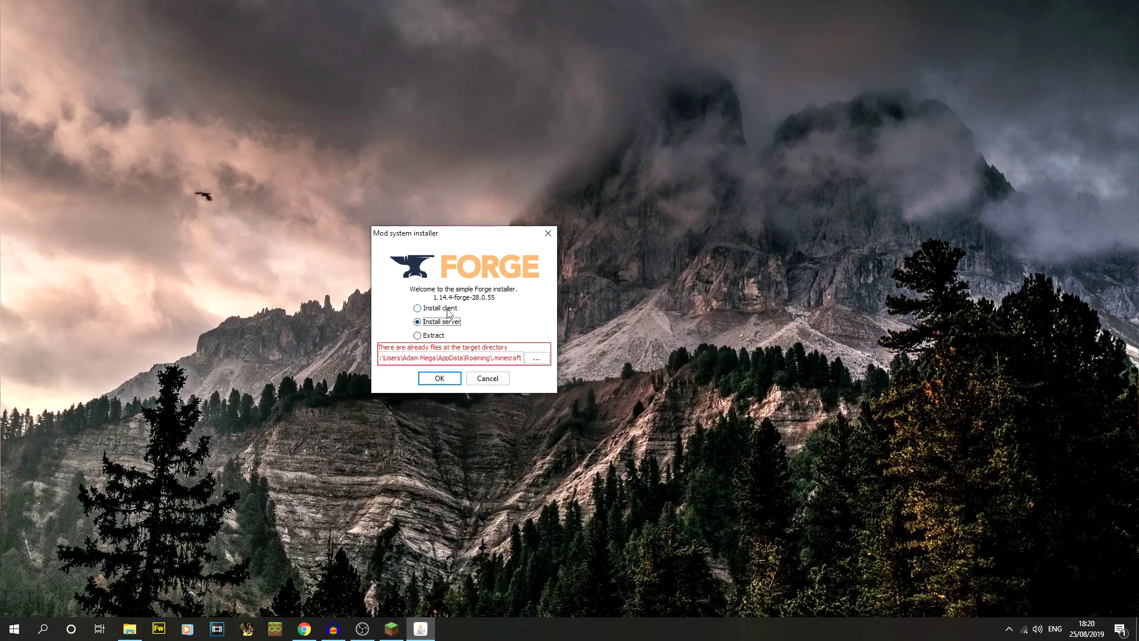
{"action": "left_click", "coordinate": [449, 309]}
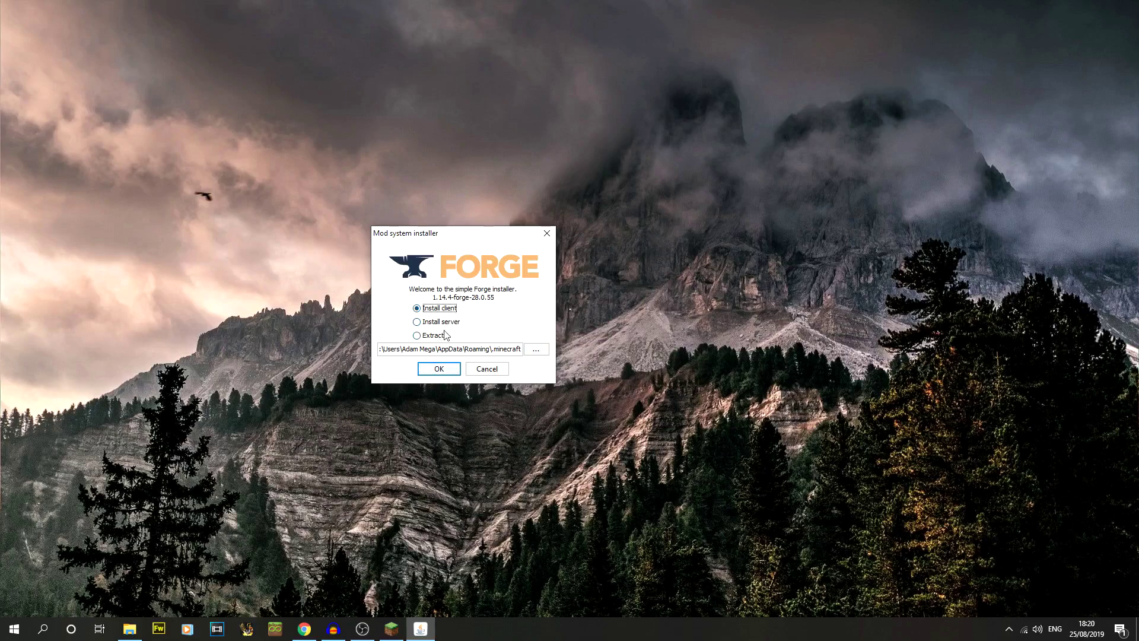
{"action": "left_click", "coordinate": [449, 324]}
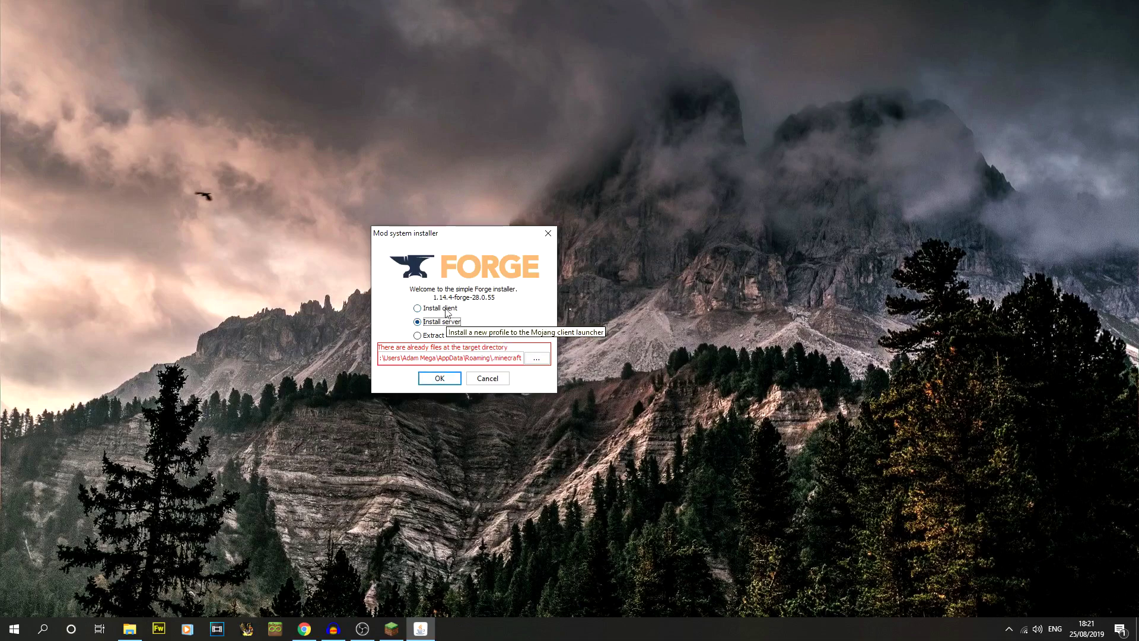
{"action": "left_click", "coordinate": [448, 309]}
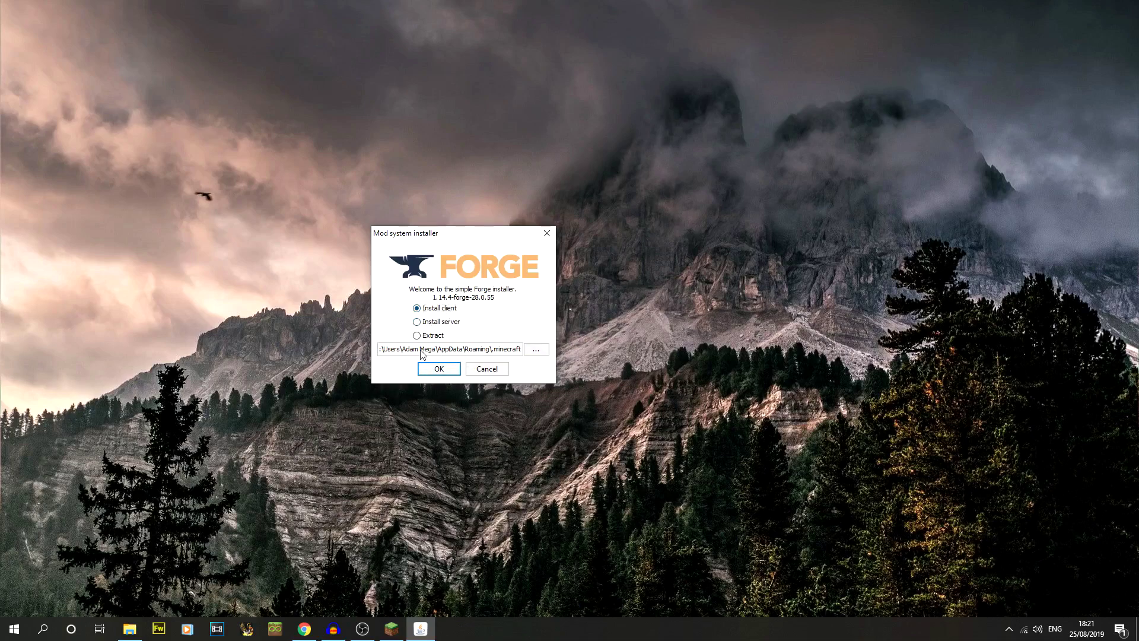
Step: Install the Forge client into the default .minecraft directory and close the completed installer
{"action": "left_click_drag", "start_coordinate": [382, 349], "coordinate": [509, 354]}
{"action": "left_click", "coordinate": [508, 354]}
{"action": "left_click", "coordinate": [438, 368]}
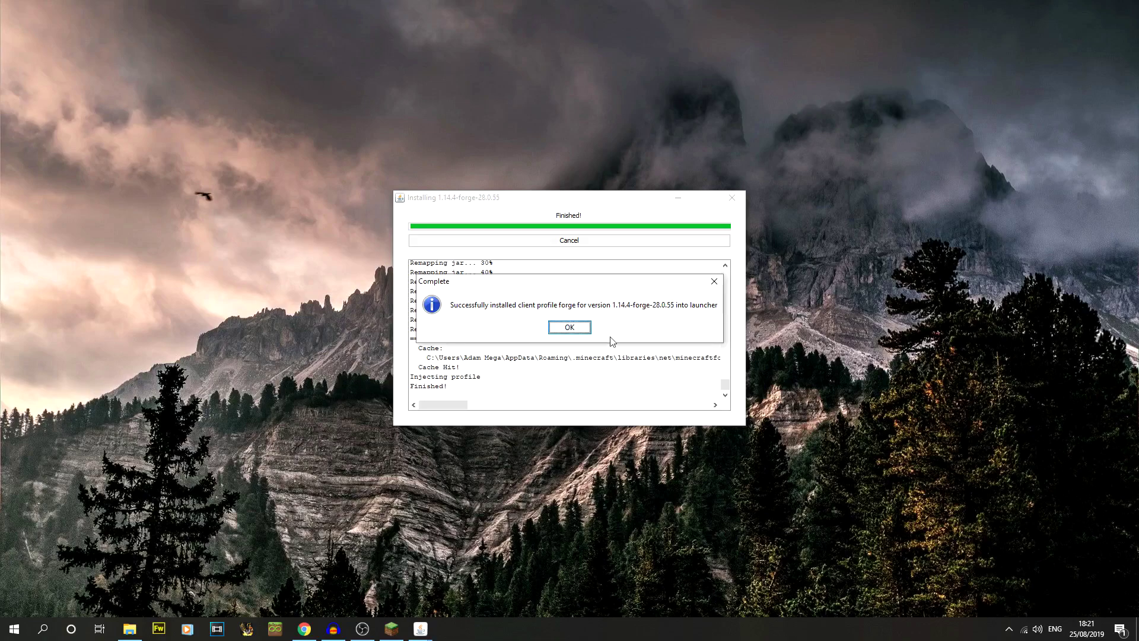
{"action": "left_click", "coordinate": [567, 331]}
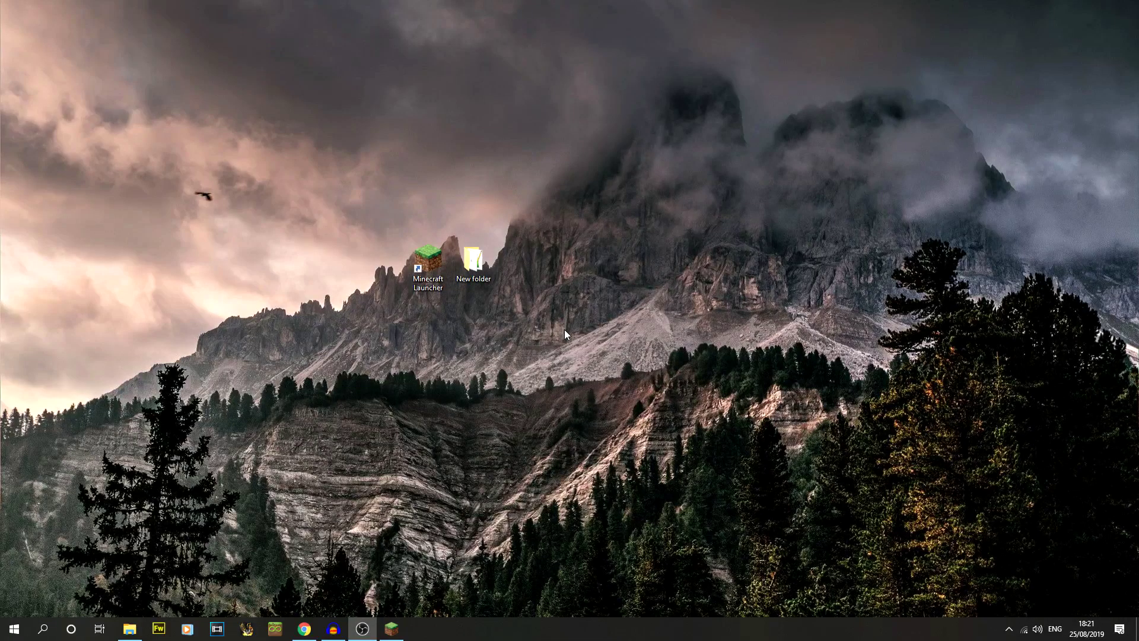
Step: Open the Minecraft Launcher and look for the Forge profile in the version list and the installations
{"action": "double_click", "coordinate": [430, 285]}
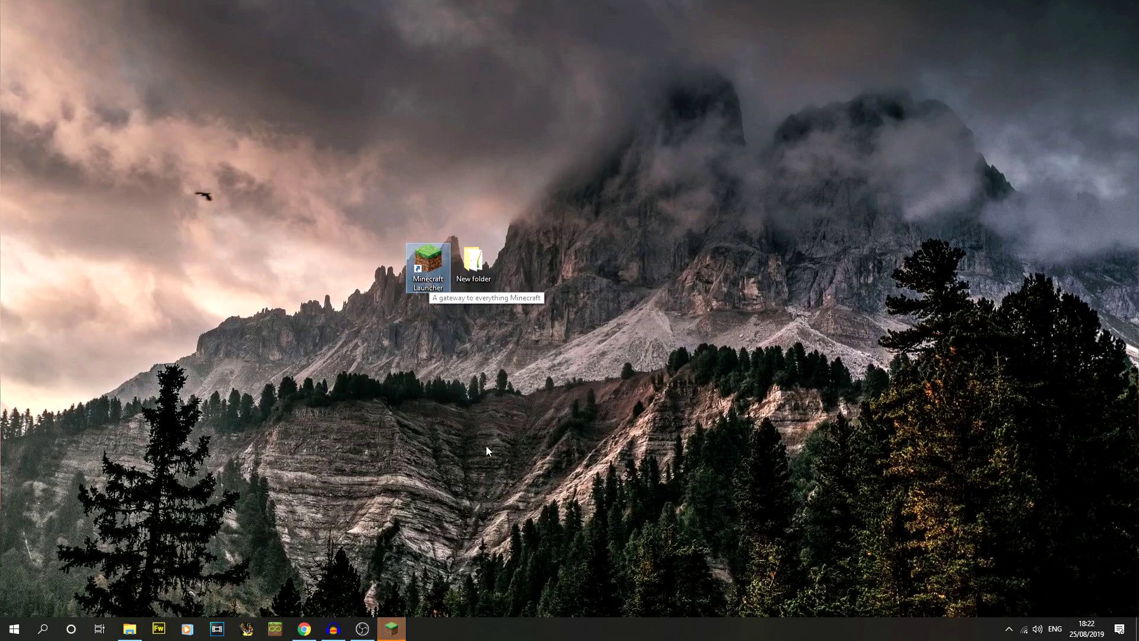
{"action": "left_click", "coordinate": [396, 630]}
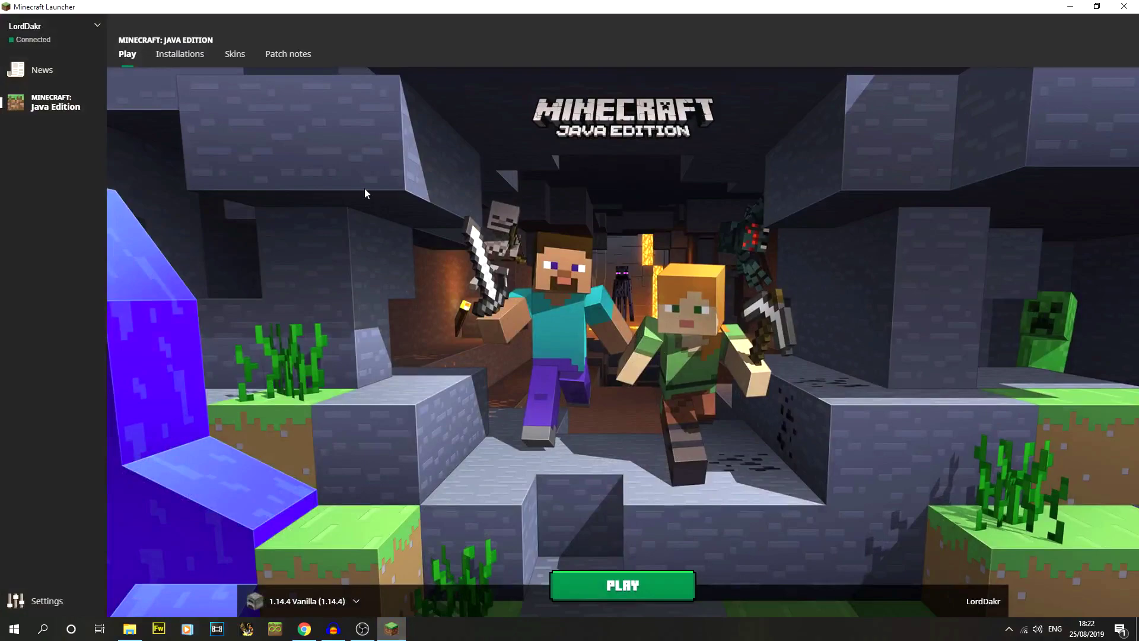
{"action": "left_click", "coordinate": [348, 601]}
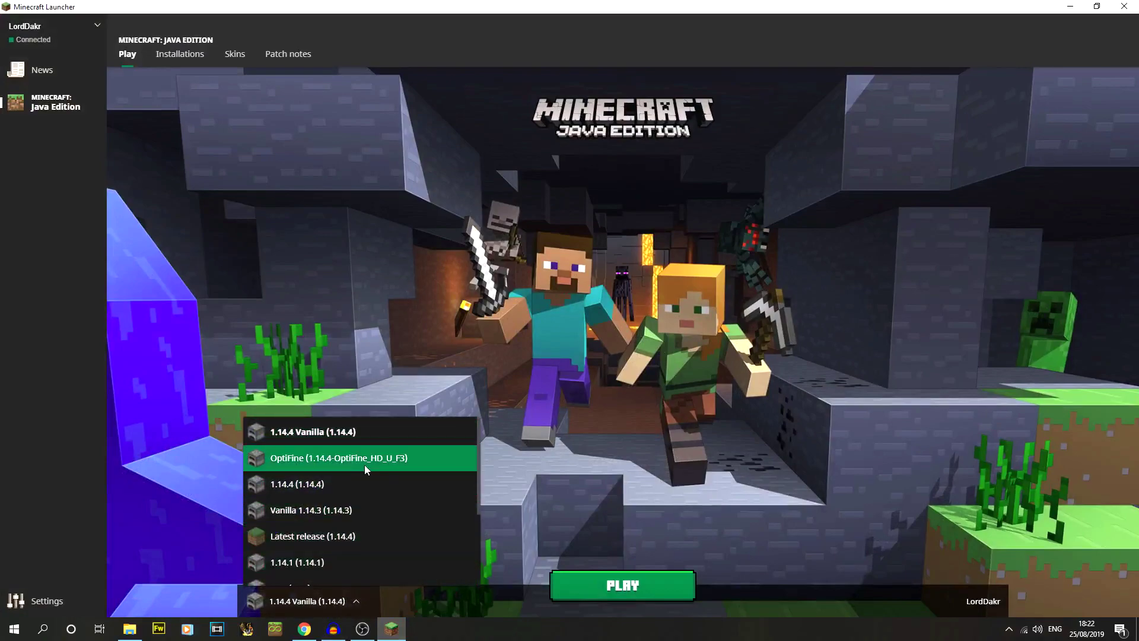
{"action": "scroll", "coordinate": [364, 464], "scroll_direction": "down", "scroll_amount": 3}
{"action": "scroll", "coordinate": [364, 464], "scroll_direction": "up", "scroll_amount": 3}
{"action": "left_click", "coordinate": [180, 54]}
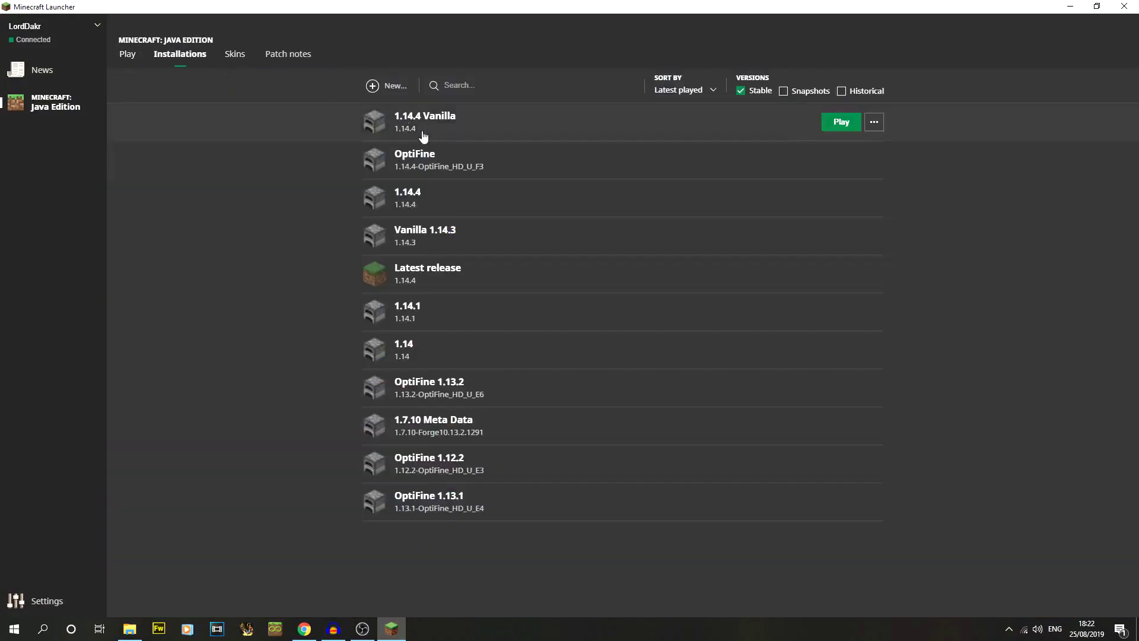
Step: Restart the Minecraft Launcher and check the version list for the 1.14.4-forge-28.0.55 profile
{"action": "left_click", "coordinate": [1124, 7]}
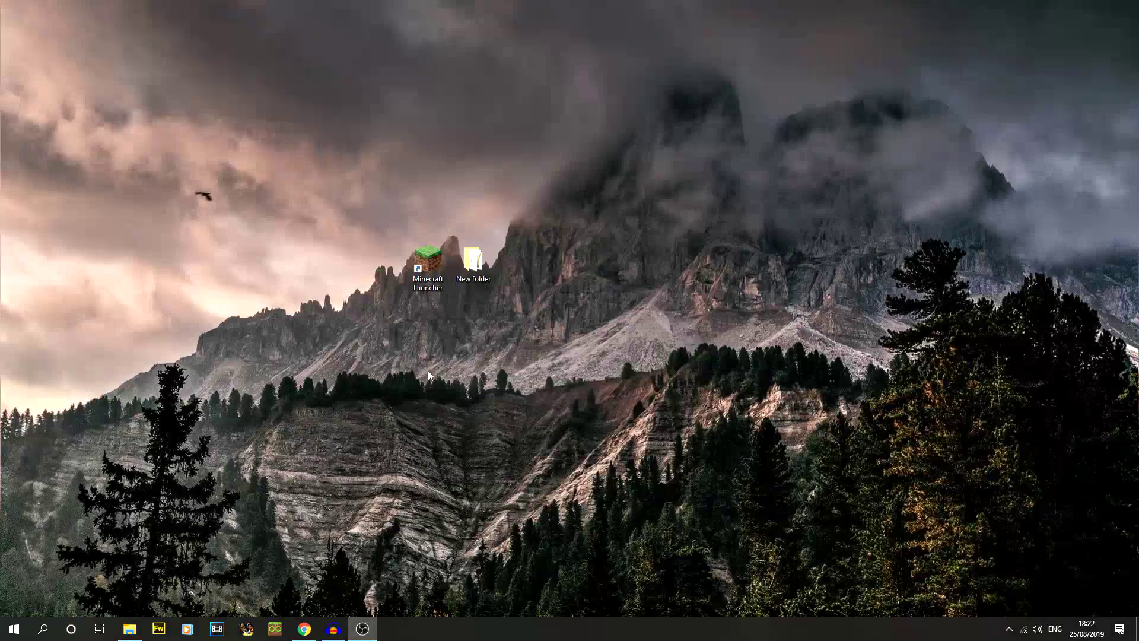
{"action": "left_click", "coordinate": [418, 270]}
{"action": "double_click", "coordinate": [419, 270]}
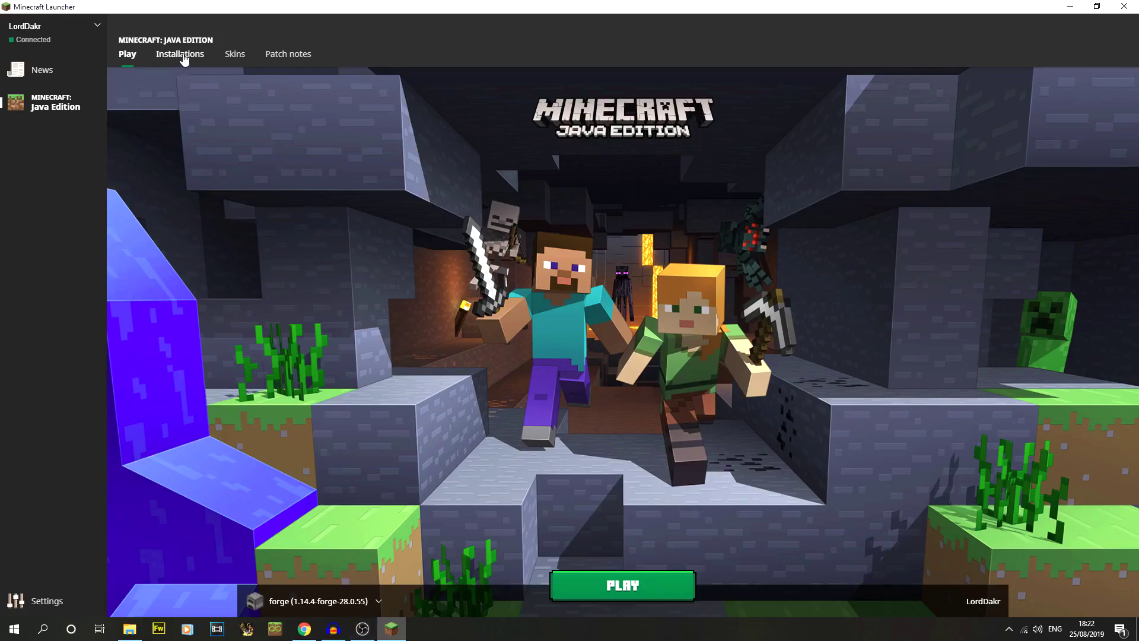
{"action": "left_click", "coordinate": [332, 602]}
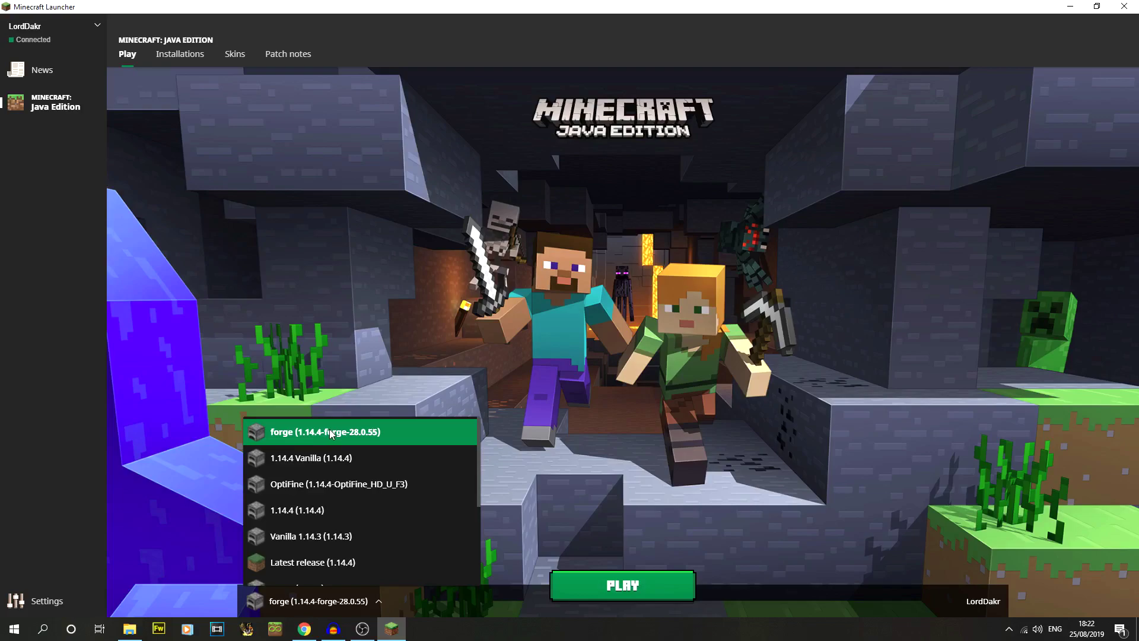
Step: Edit the forge installation and name it "1.14.4 Forge"
{"action": "left_click", "coordinate": [178, 56]}
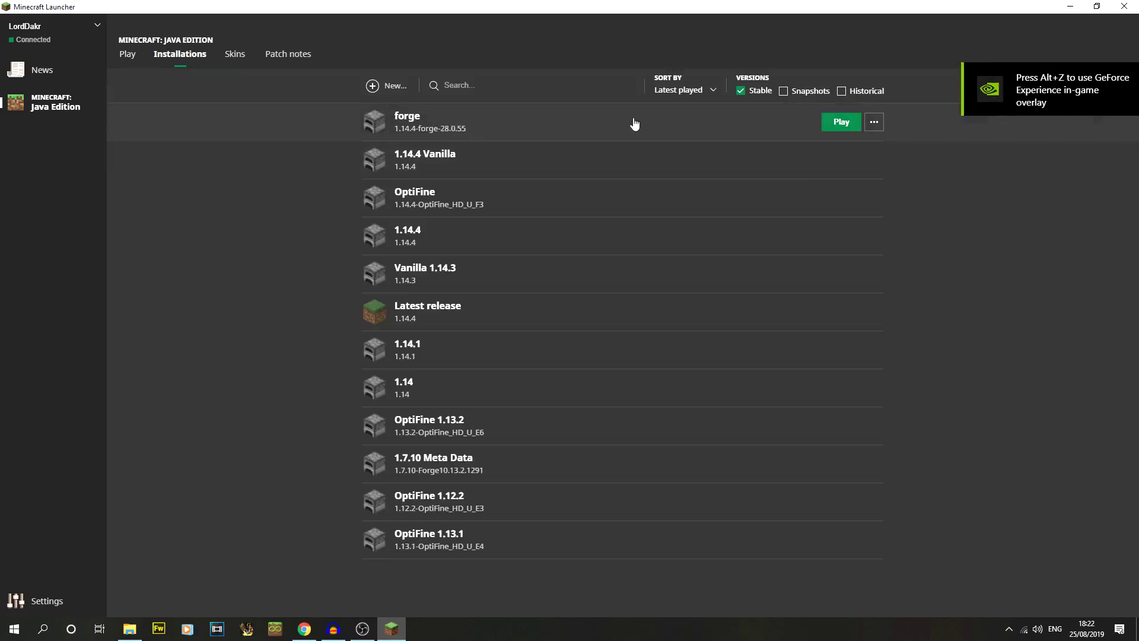
{"action": "left_click", "coordinate": [877, 122]}
{"action": "left_click", "coordinate": [877, 152]}
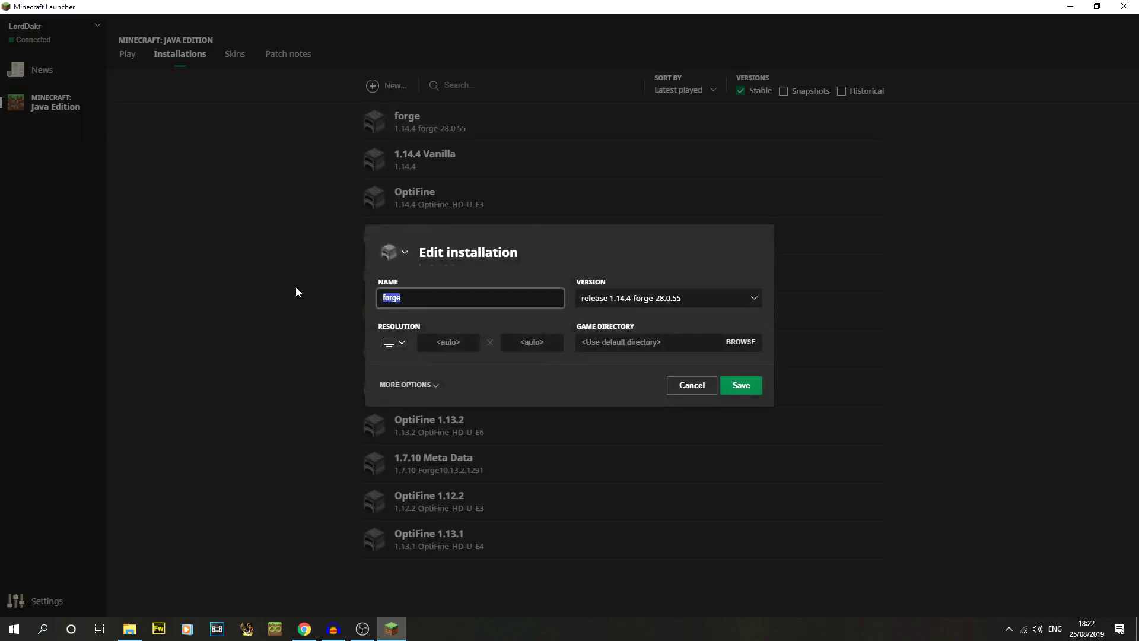
{"action": "type", "text": "1.14.4 Forge"}
Step: Set the installation's maximum memory to 6 GB in the JVM arguments (-Xmx6G) and save it
{"action": "left_click", "coordinate": [402, 385]}
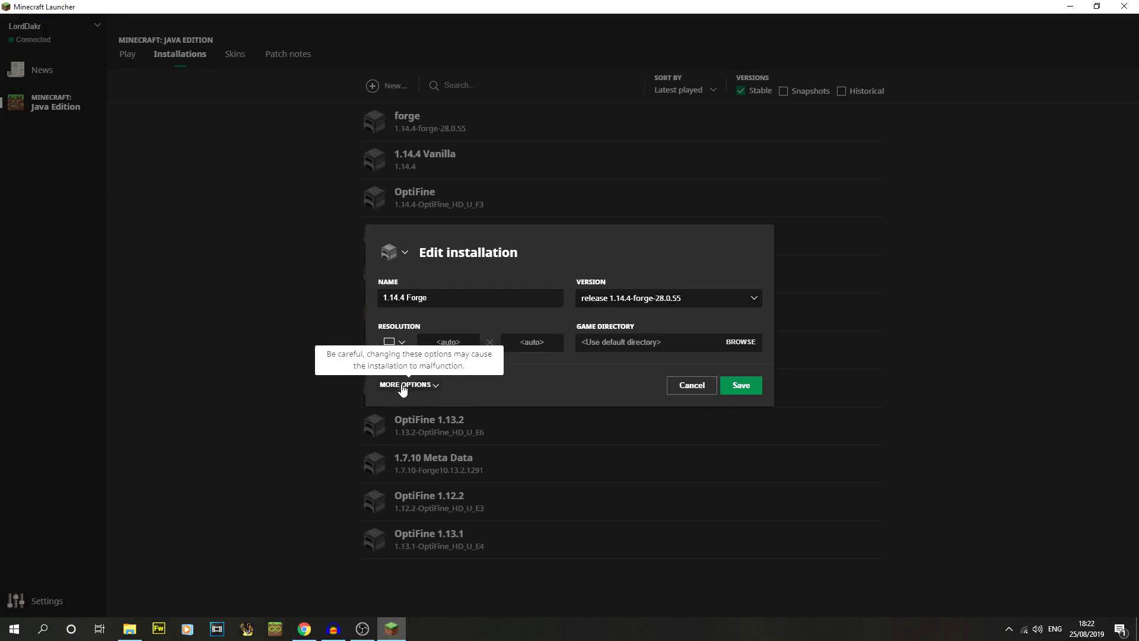
{"action": "left_click", "coordinate": [599, 370]}
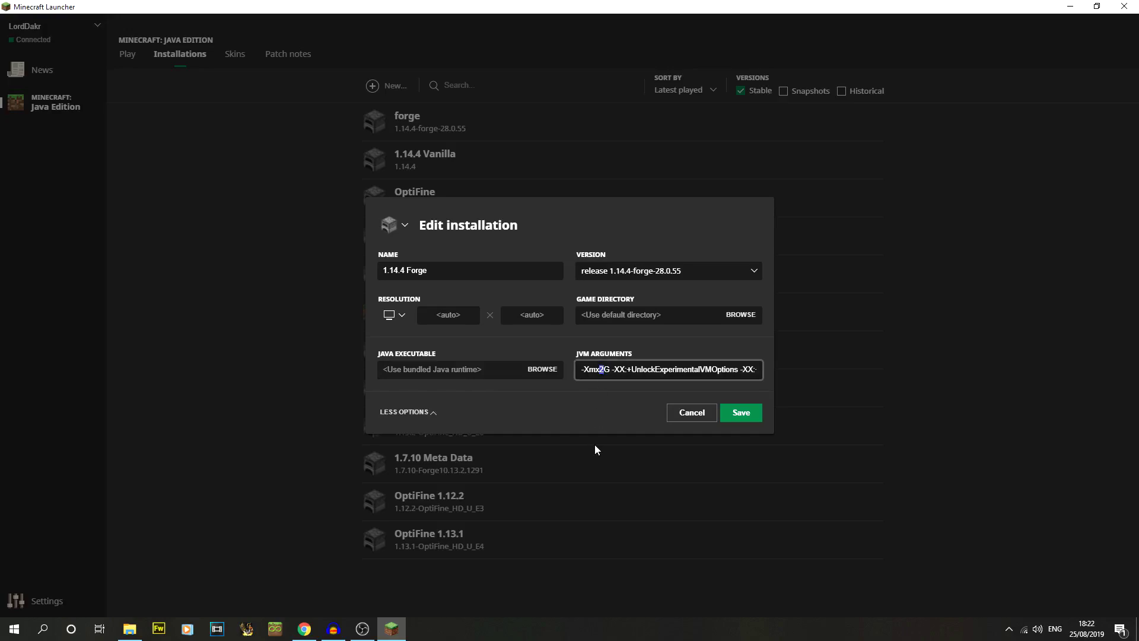
{"action": "type", "text": "6"}
{"action": "left_click", "coordinate": [740, 414]}
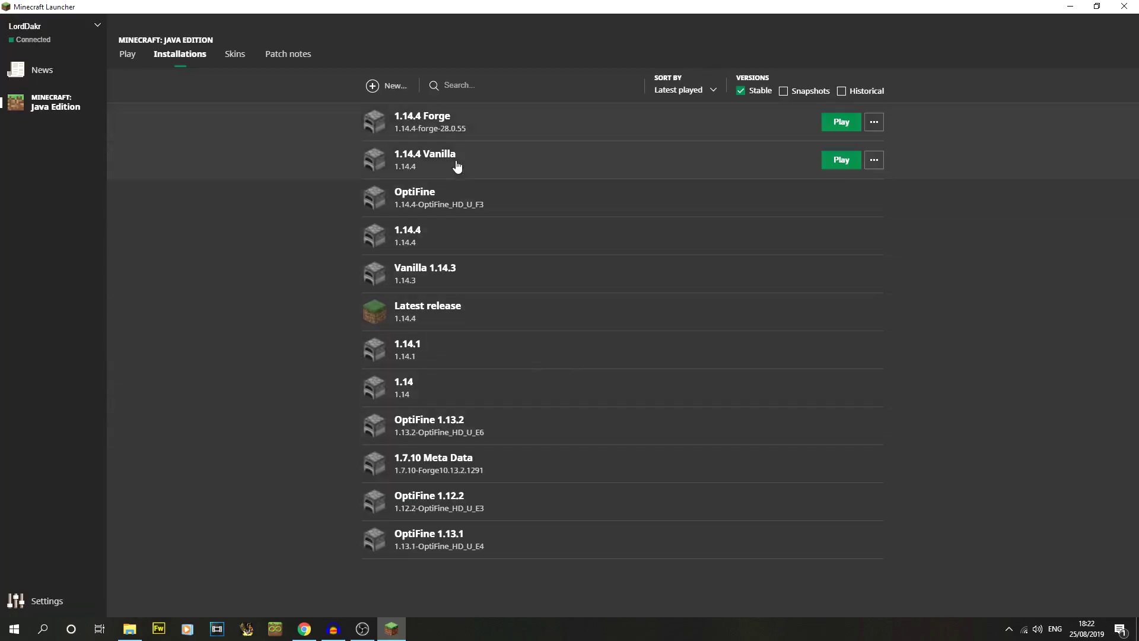
Step: Launch the game with the 1.14.4 Forge installation
{"action": "left_click", "coordinate": [841, 124]}
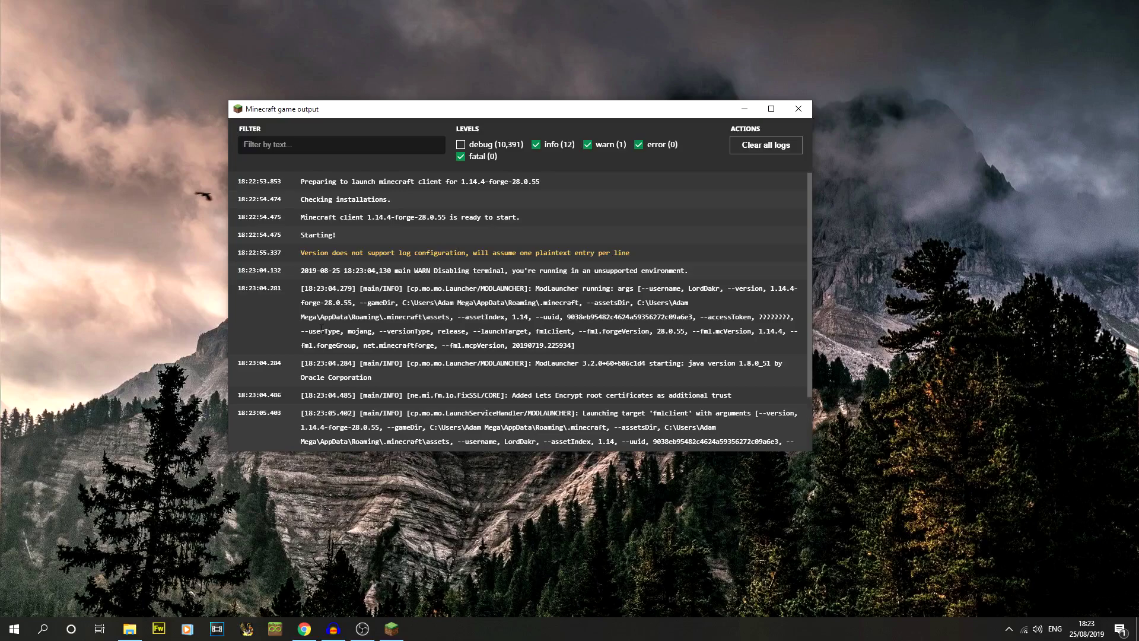
Step: Look through the crash report files in the crash-reports folder of .minecraft on Local Disk (D:), and close the folder window
{"action": "mouse_move", "coordinate": [134, 628]}
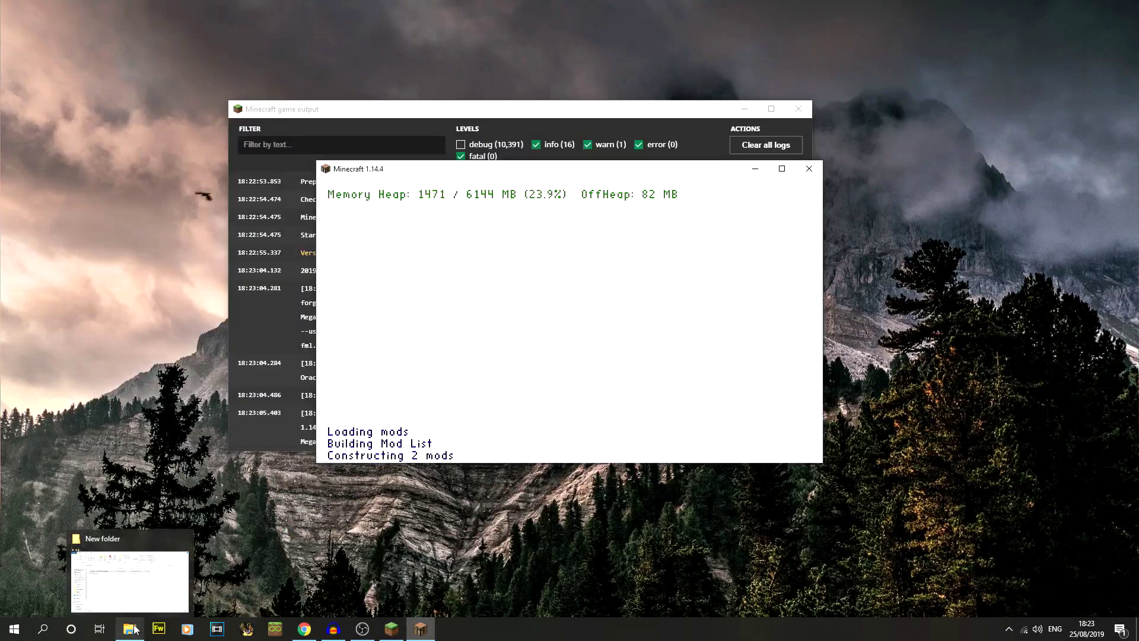
{"action": "left_click", "coordinate": [160, 572]}
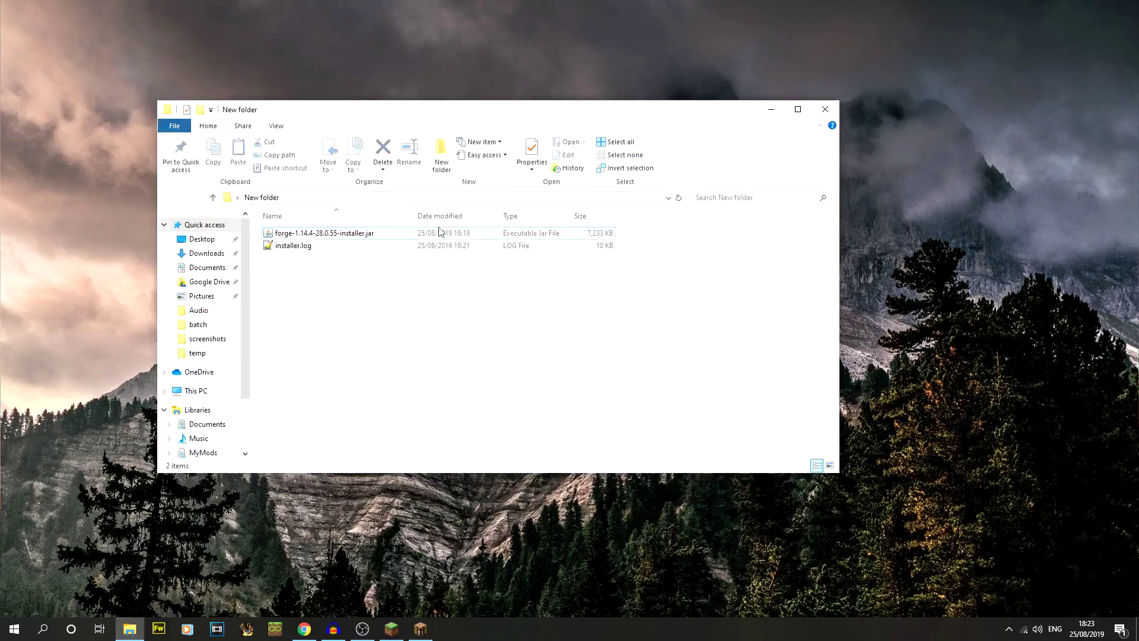
{"action": "left_click", "coordinate": [191, 391]}
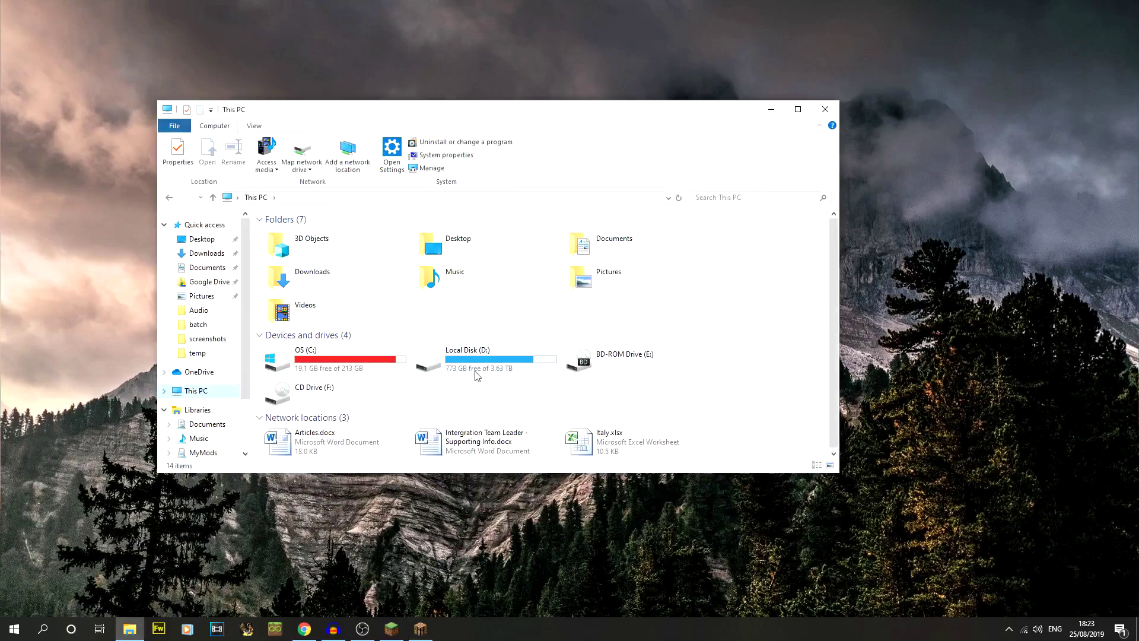
{"action": "double_click", "coordinate": [474, 374]}
{"action": "double_click", "coordinate": [300, 247]}
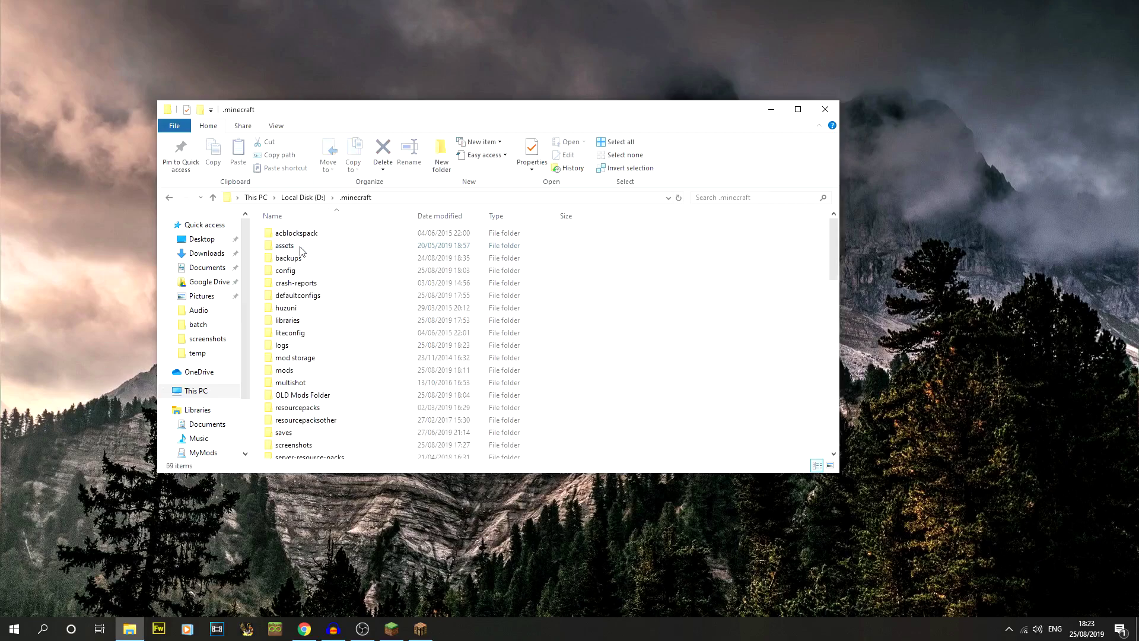
{"action": "scroll", "coordinate": [410, 395], "scroll_direction": "down", "scroll_amount": 1}
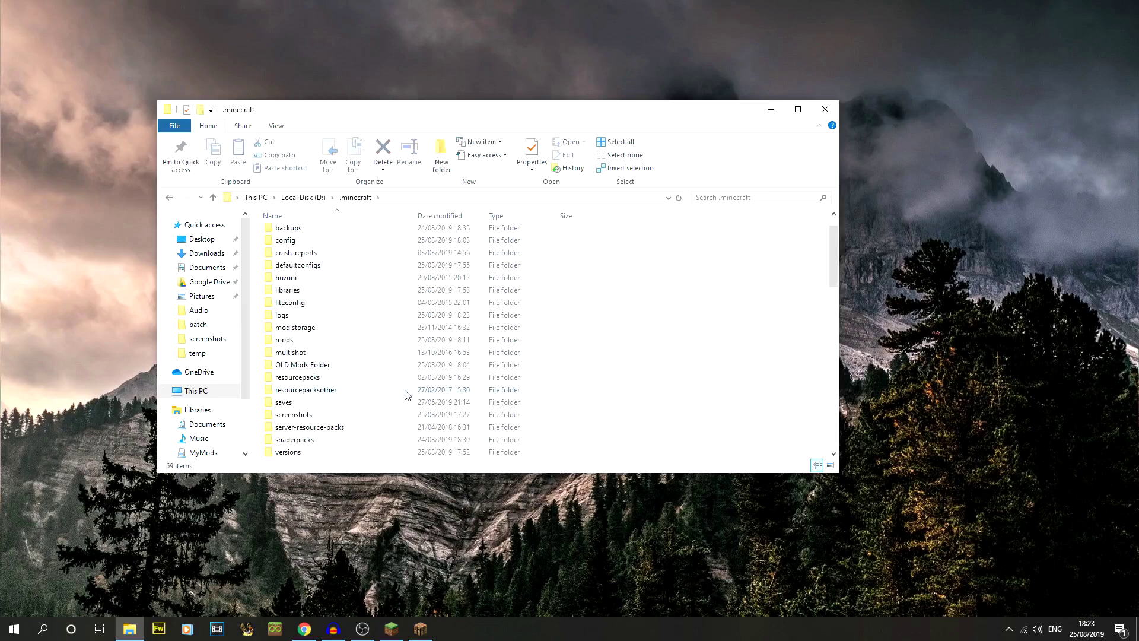
{"action": "double_click", "coordinate": [292, 254]}
{"action": "scroll", "coordinate": [415, 284], "scroll_direction": "down", "scroll_amount": 10}
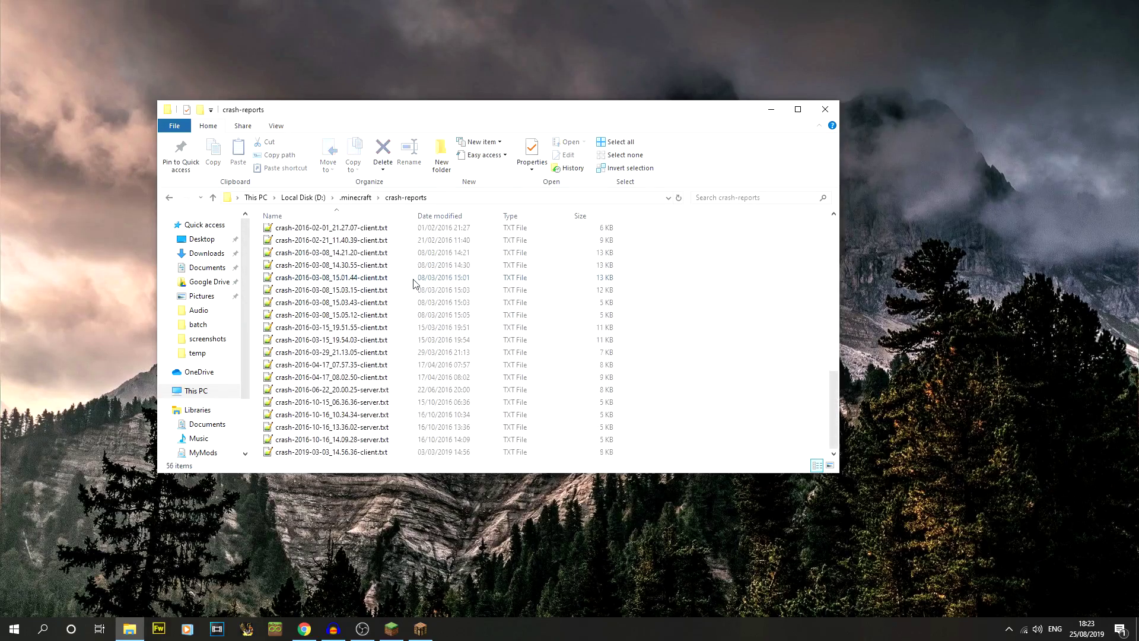
{"action": "scroll", "coordinate": [460, 358], "scroll_direction": "up", "scroll_amount": 12}
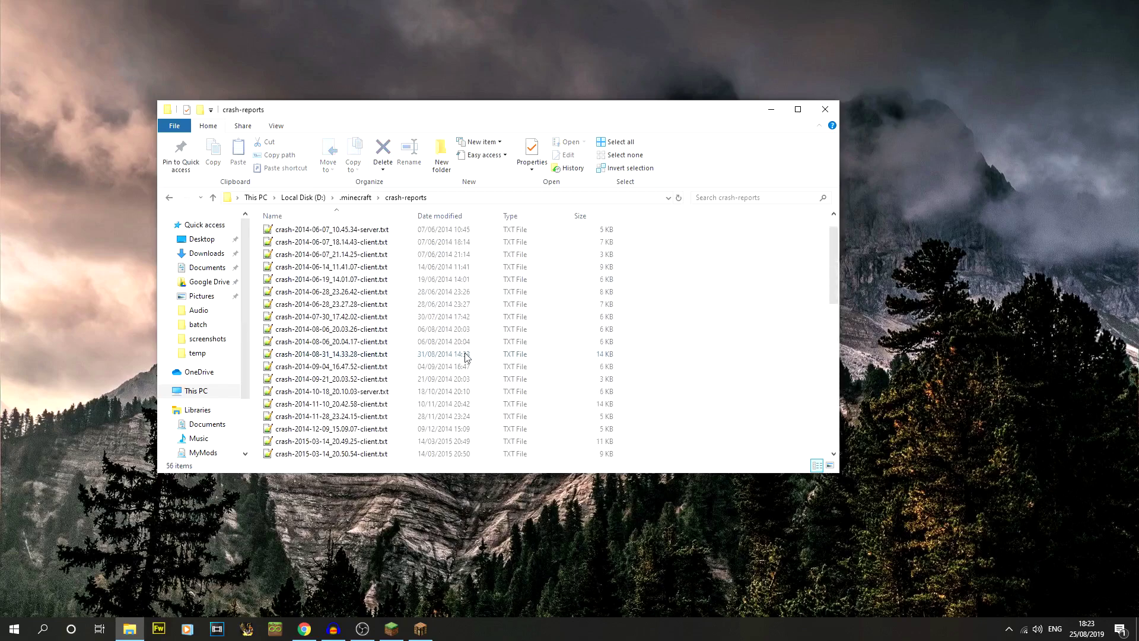
{"action": "scroll", "coordinate": [391, 356], "scroll_direction": "down", "scroll_amount": 5}
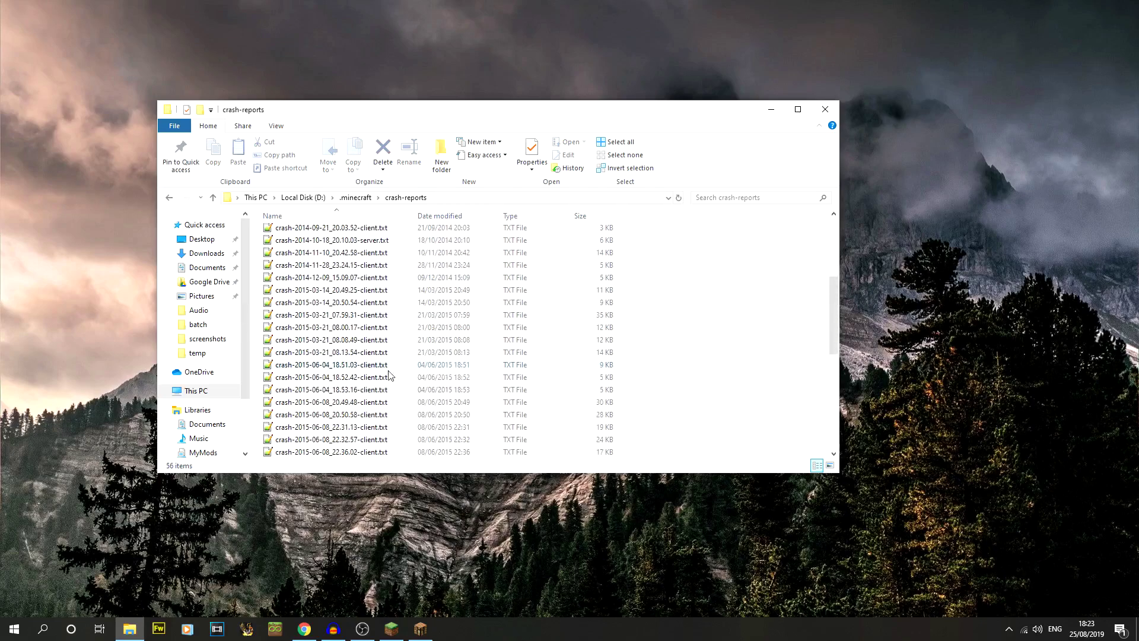
{"action": "scroll", "coordinate": [390, 375], "scroll_direction": "down", "scroll_amount": 8}
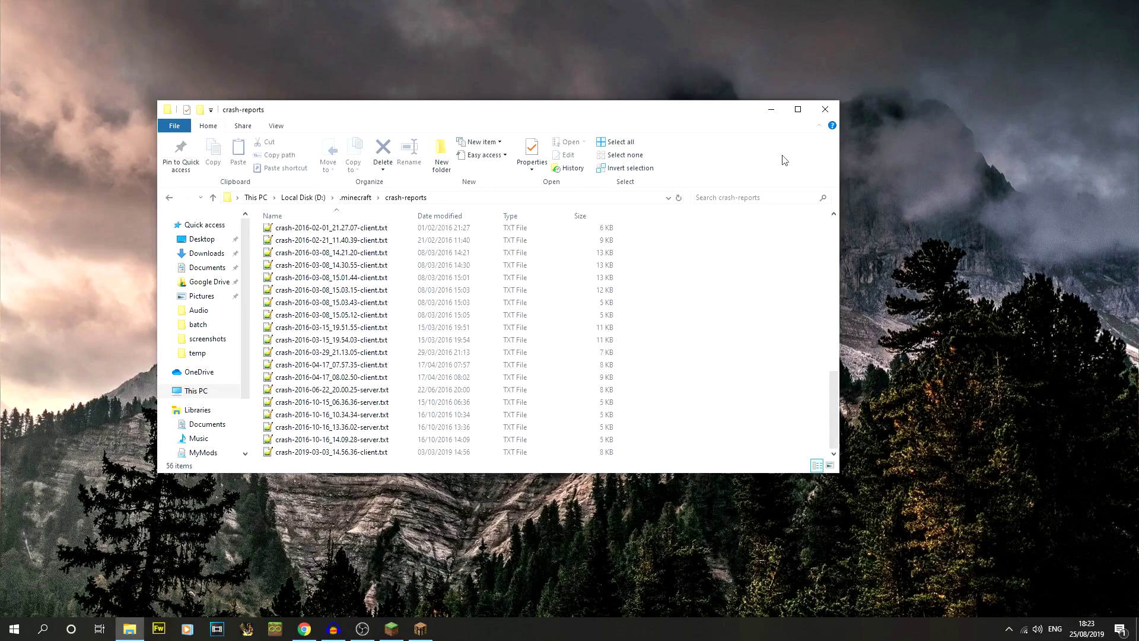
{"action": "left_click", "coordinate": [823, 113]}
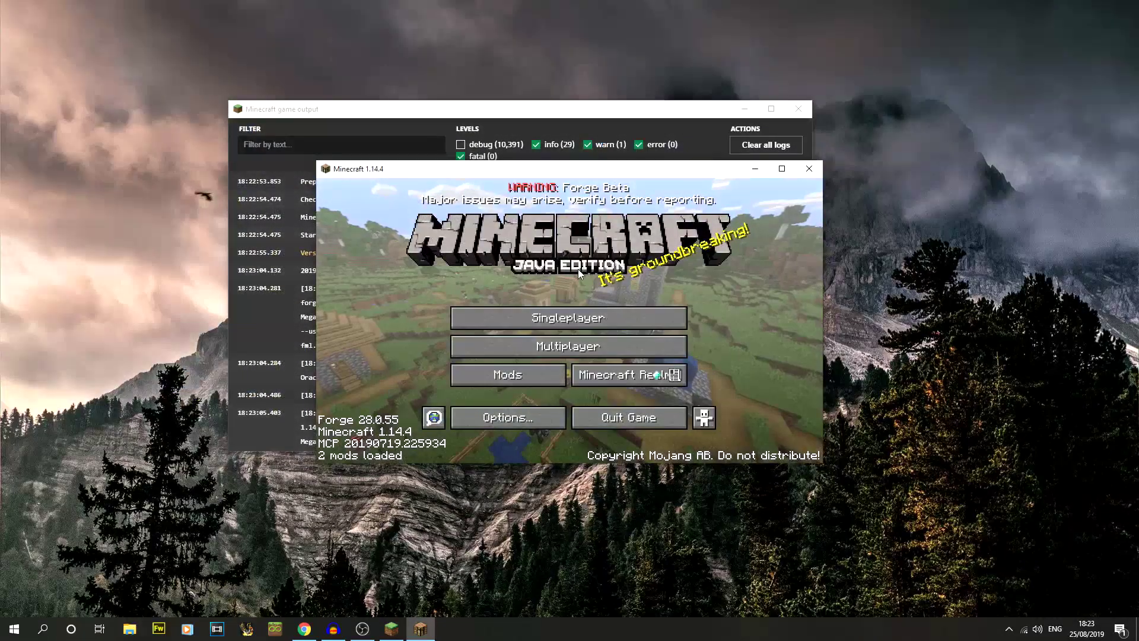
Step: Maximize the game window and view the Forge and Minecraft entries in the mod list
{"action": "double_click", "coordinate": [598, 169]}
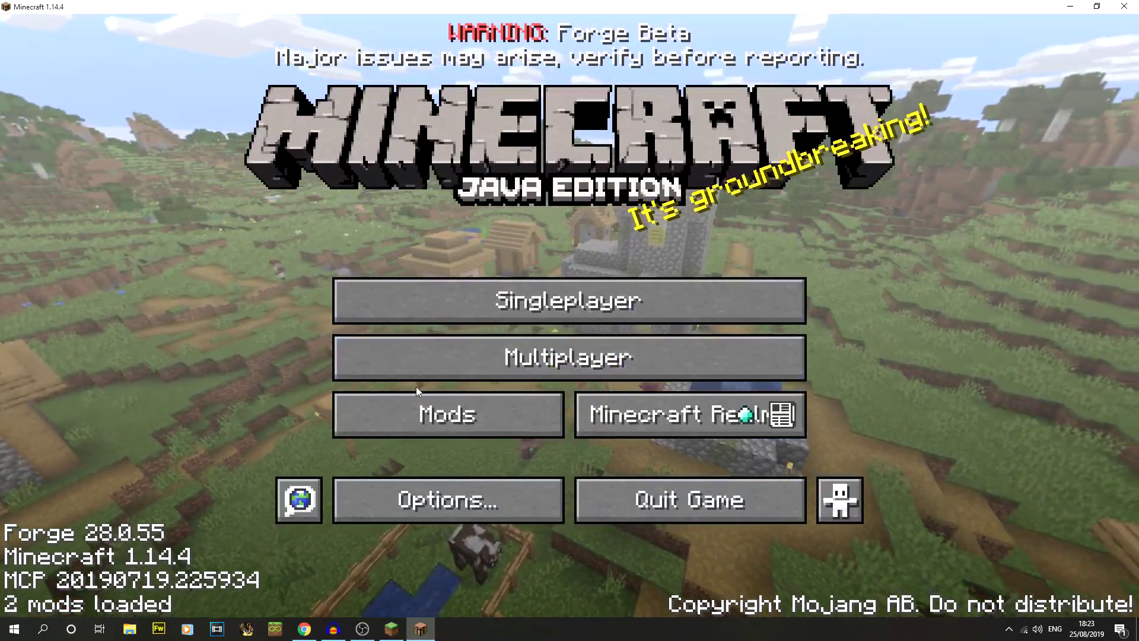
{"action": "left_click", "coordinate": [418, 422]}
{"action": "left_click", "coordinate": [190, 146]}
{"action": "left_click", "coordinate": [156, 187]}
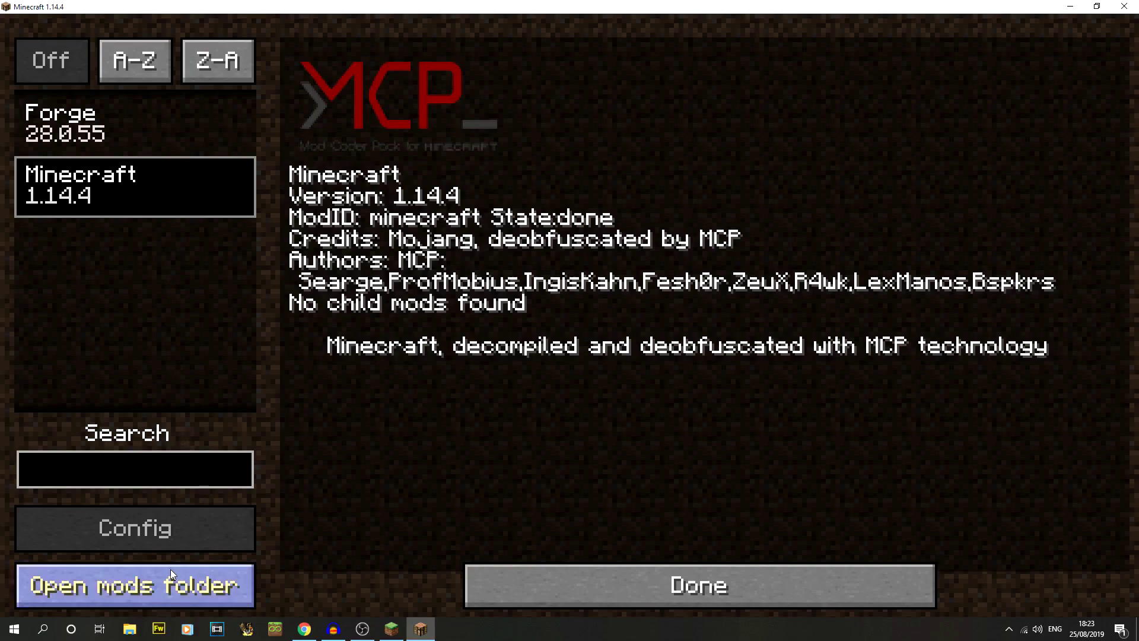
Step: Open the mods folder from the game's mod list, check OLD Mods Folder in .minecraft, and return to the mods folder
{"action": "left_click", "coordinate": [137, 582]}
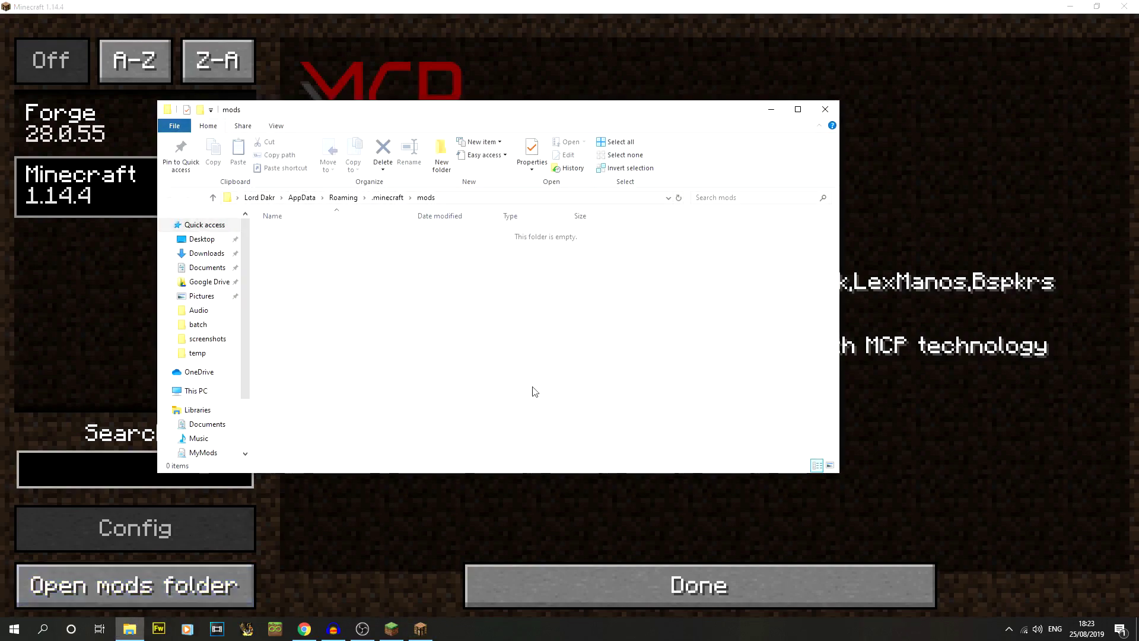
{"action": "left_click", "coordinate": [389, 198]}
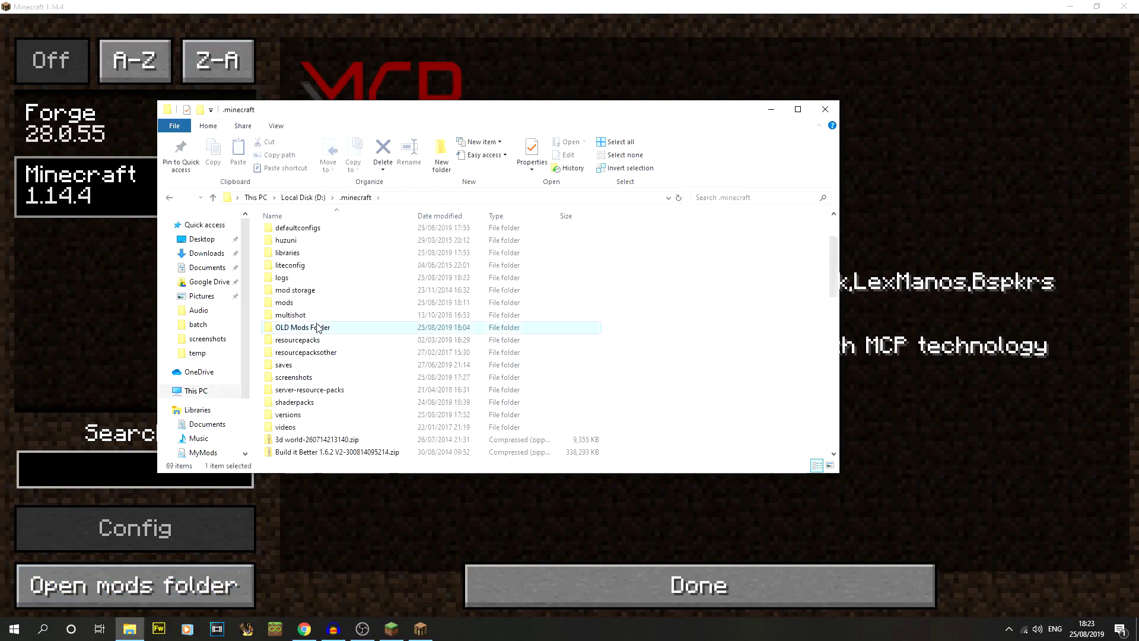
{"action": "double_click", "coordinate": [315, 328]}
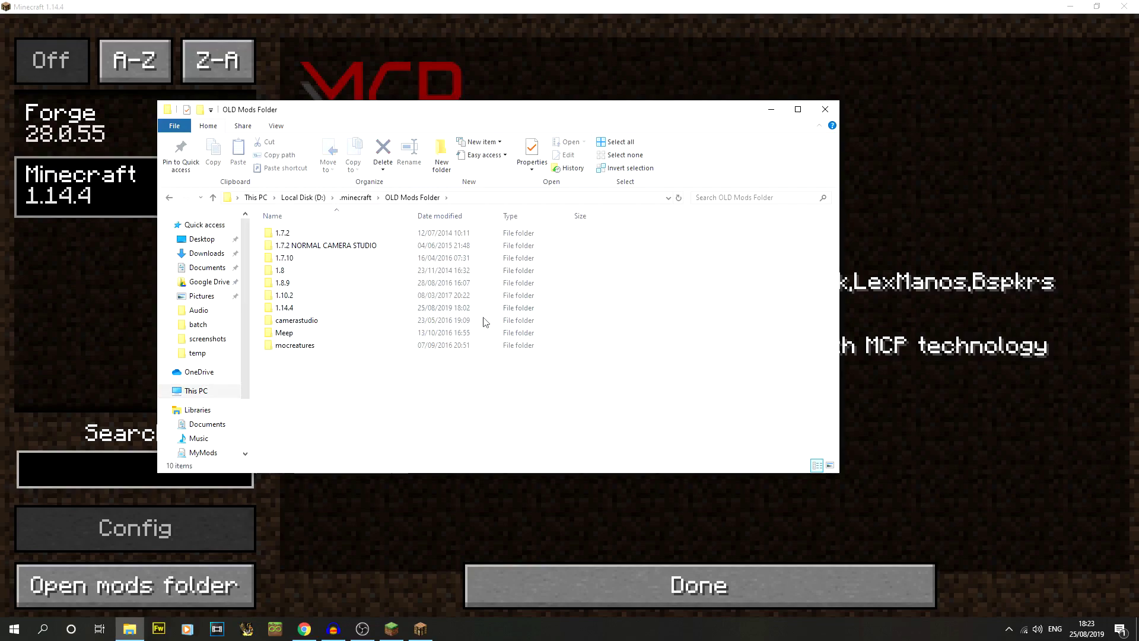
{"action": "left_click", "coordinate": [358, 198]}
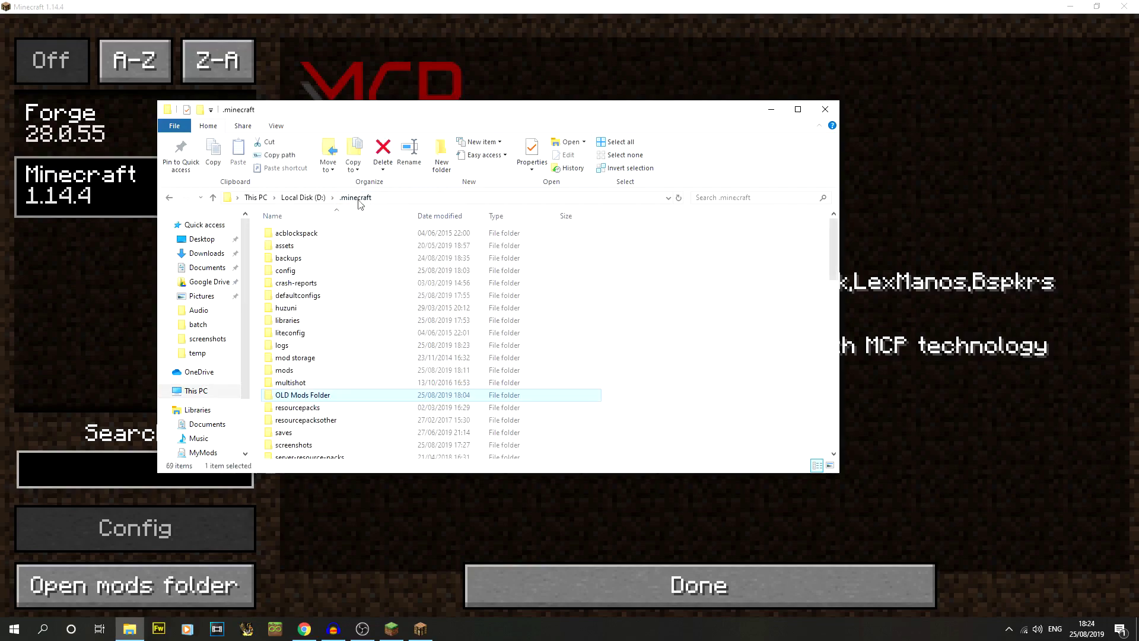
{"action": "double_click", "coordinate": [323, 382]}
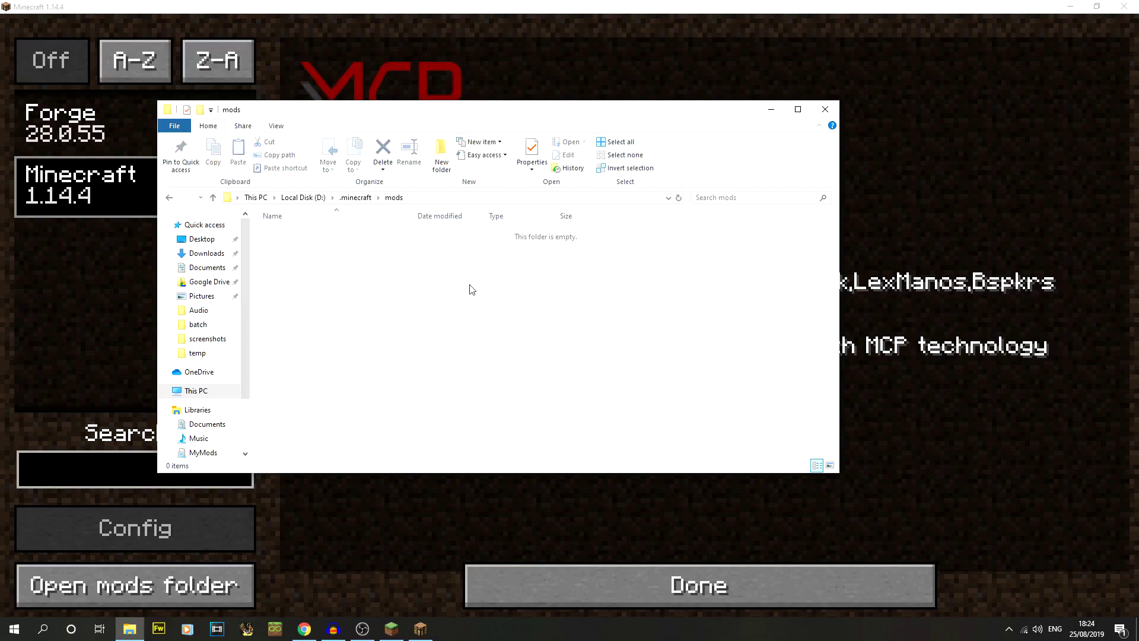
Step: Leave the mod list, quit the game and close the Minecraft game output window
{"action": "left_click", "coordinate": [1048, 391]}
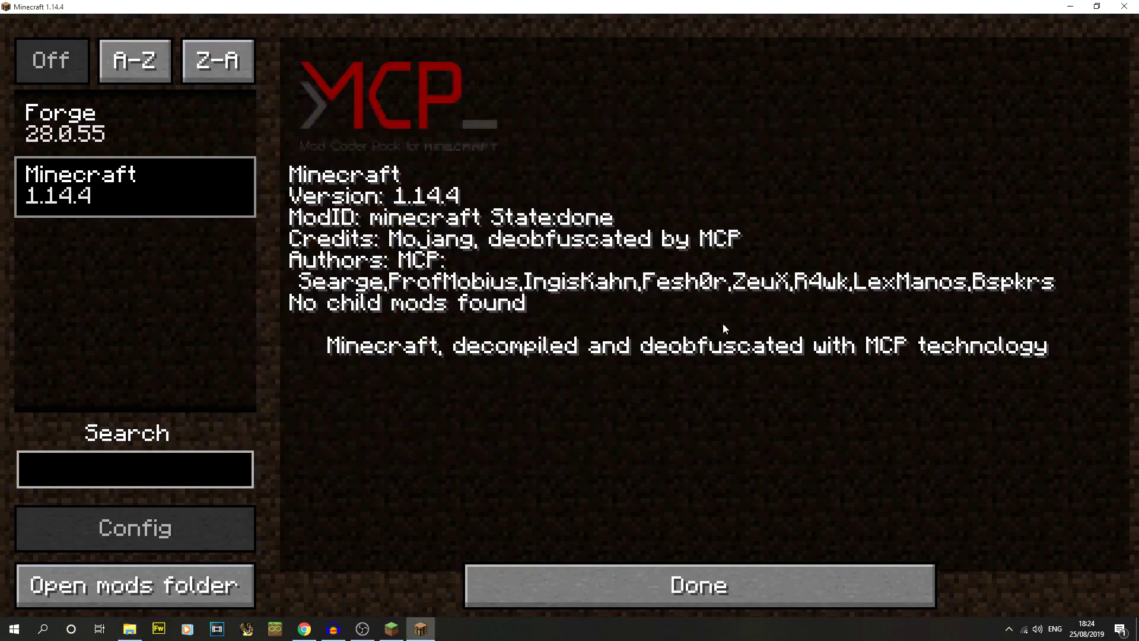
{"action": "left_click", "coordinate": [688, 584]}
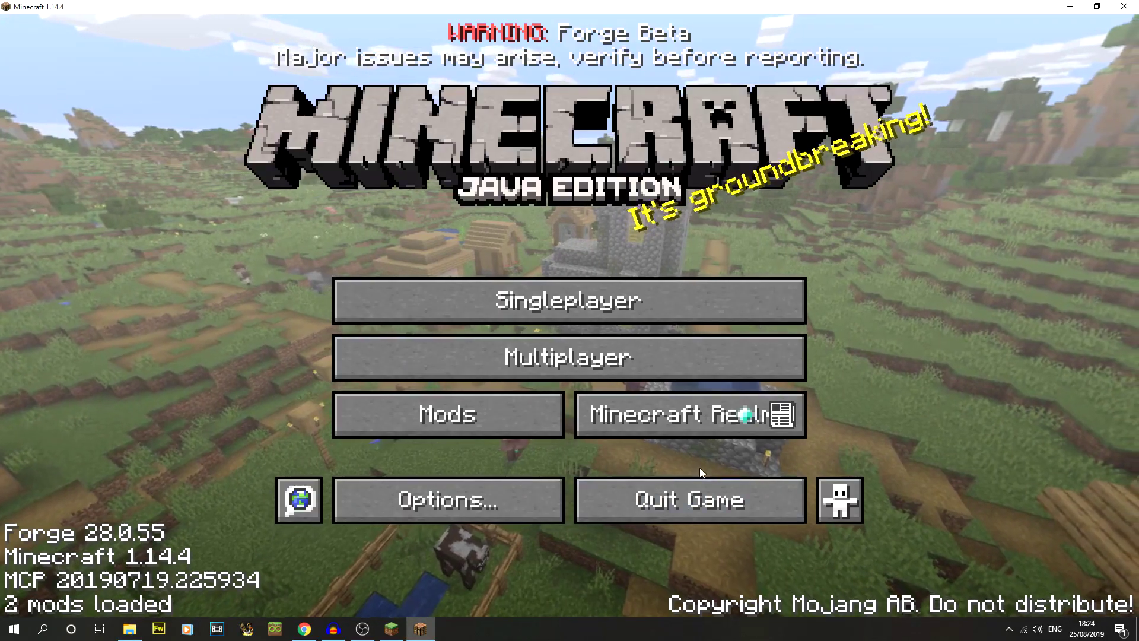
{"action": "left_click", "coordinate": [687, 503]}
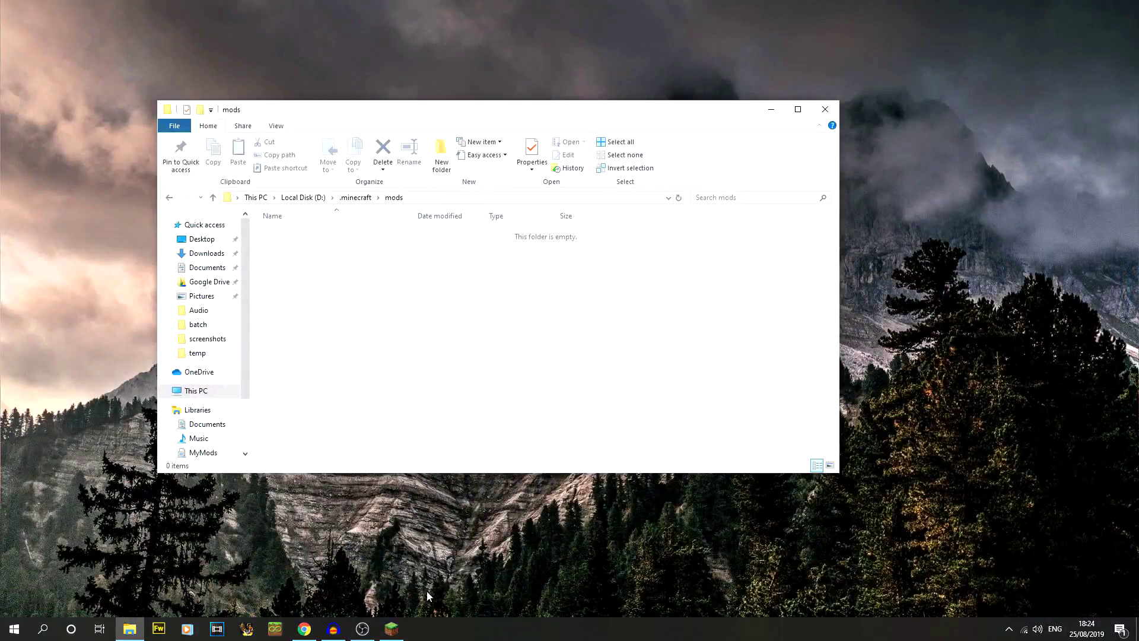
{"action": "left_click", "coordinate": [798, 108]}
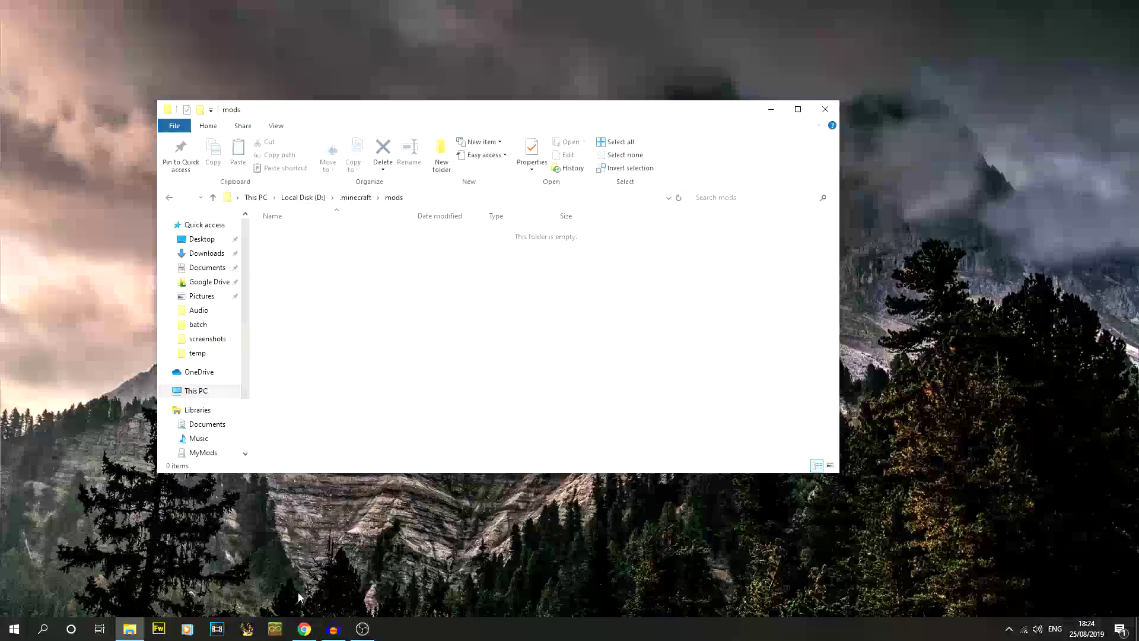
Step: Switch to Chrome and show the WorldEdit files page at curseforge.com/minecraft/mc-mods/worldedit/files
{"action": "left_click", "coordinate": [304, 629]}
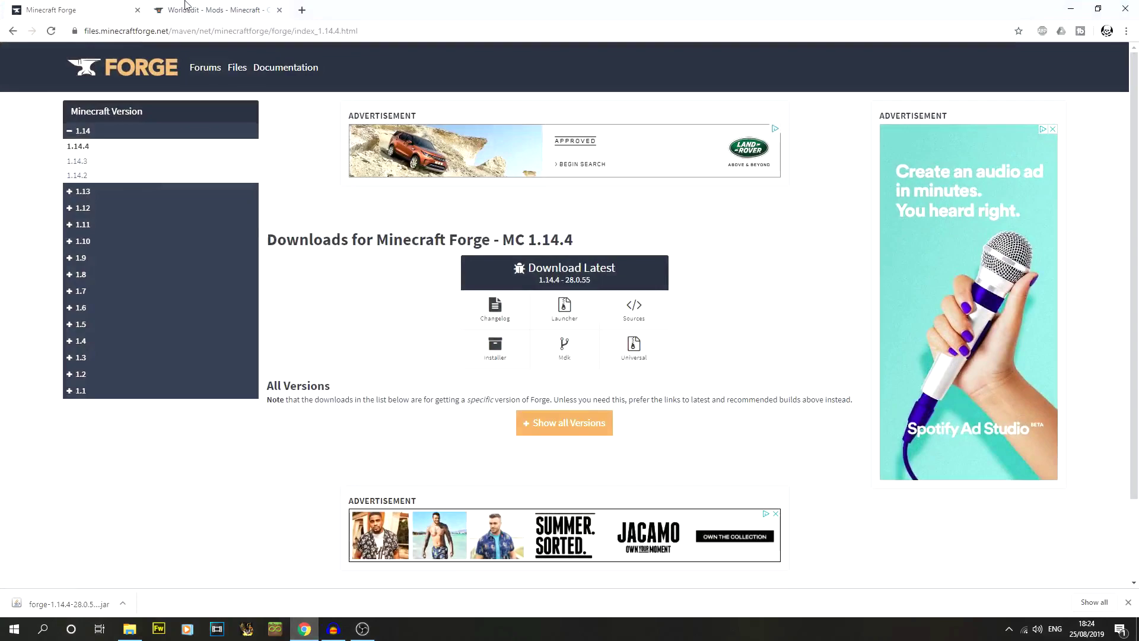
{"action": "left_click", "coordinate": [186, 4]}
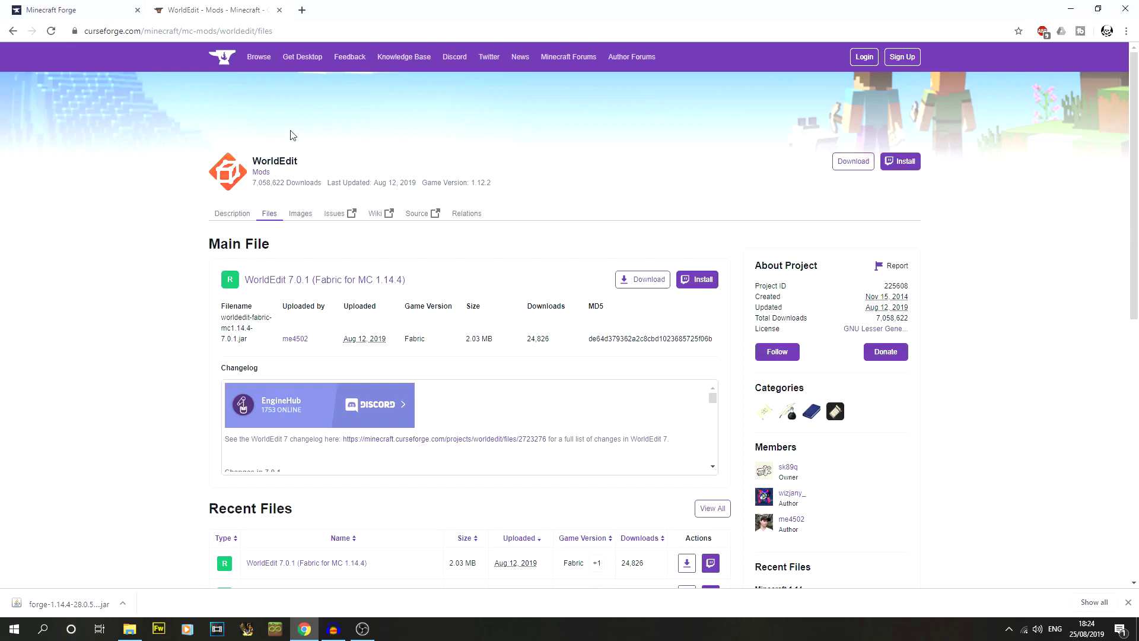
{"action": "left_click", "coordinate": [117, 31]}
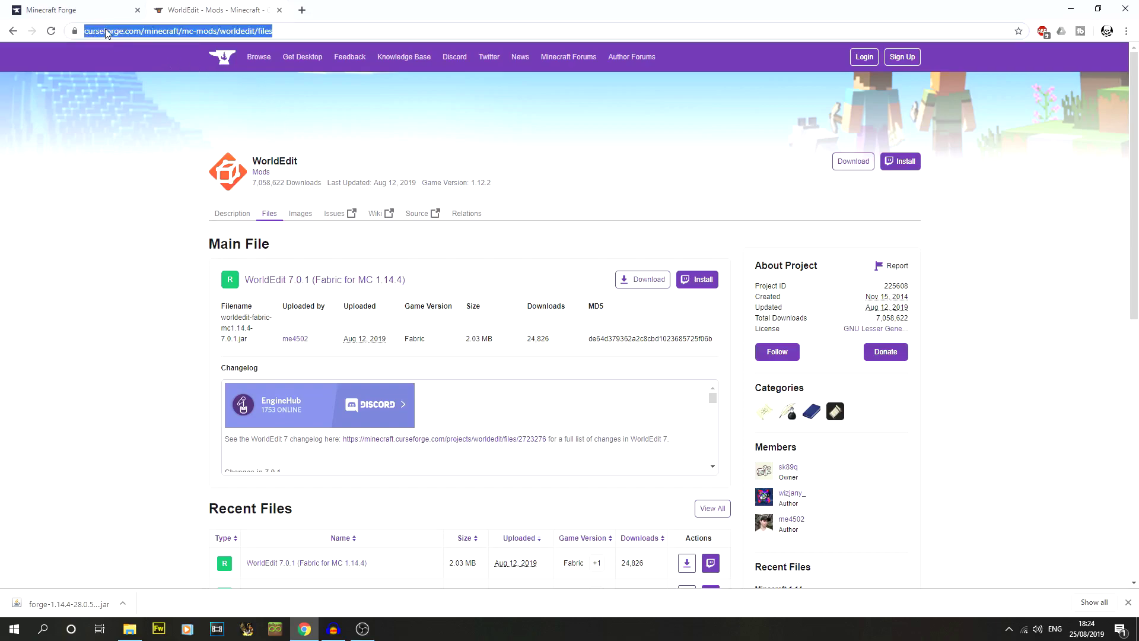
{"action": "left_click", "coordinate": [153, 29]}
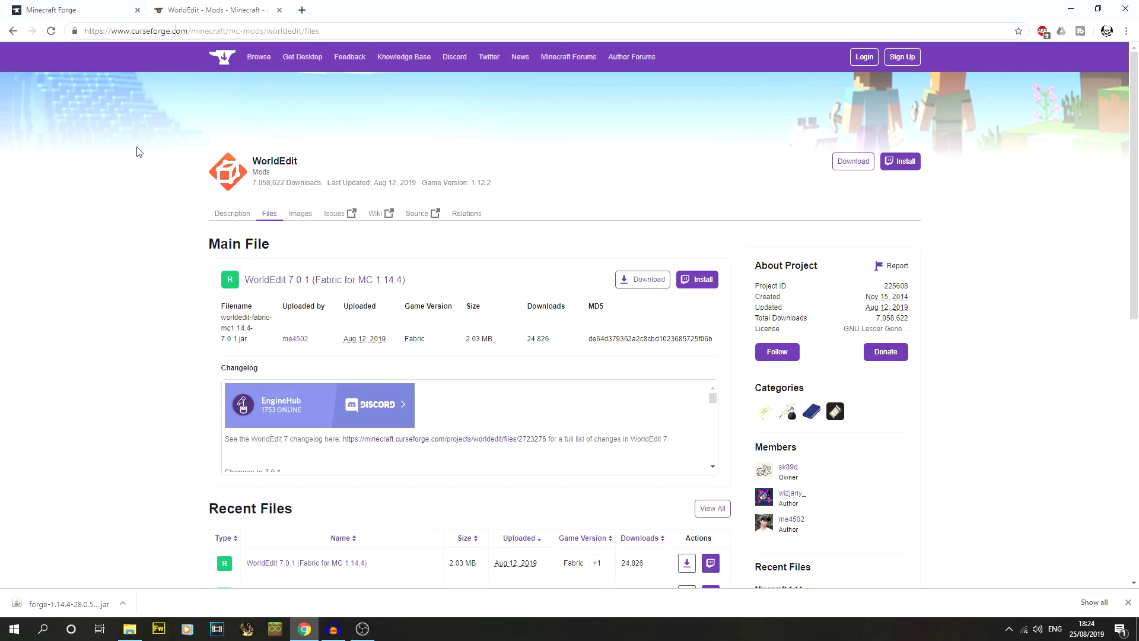
Step: Download WorldEdit 7.0.1 (Forge for MC 1.14.4) from the recent files and keep the downloaded jar
{"action": "scroll", "coordinate": [138, 152], "scroll_direction": "down", "scroll_amount": 2}
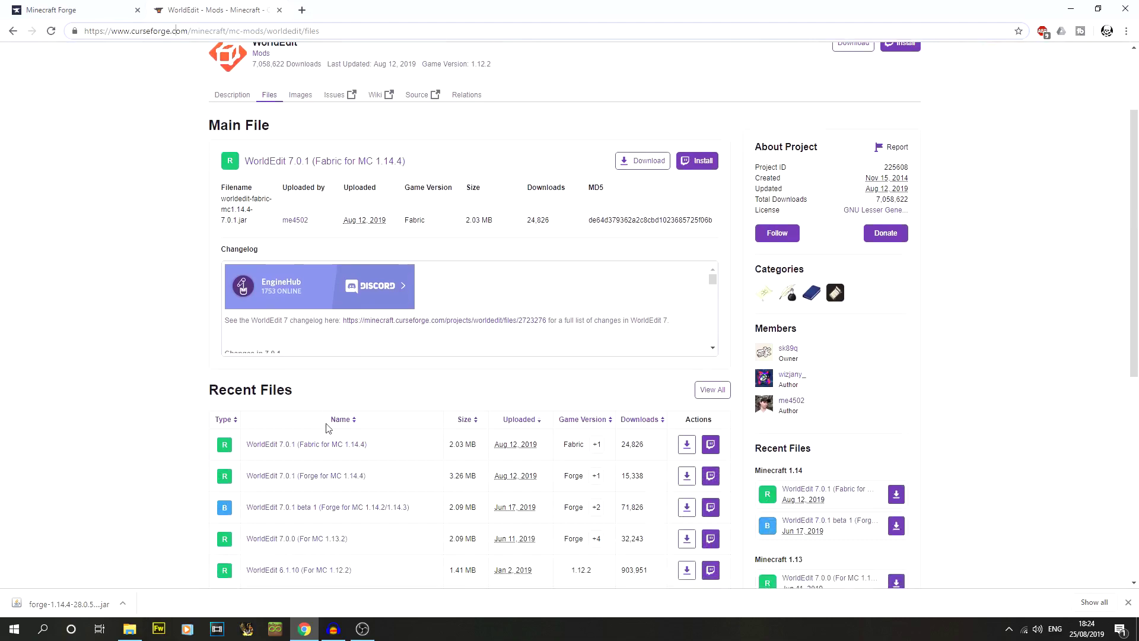
{"action": "scroll", "coordinate": [443, 330], "scroll_direction": "down", "scroll_amount": 3}
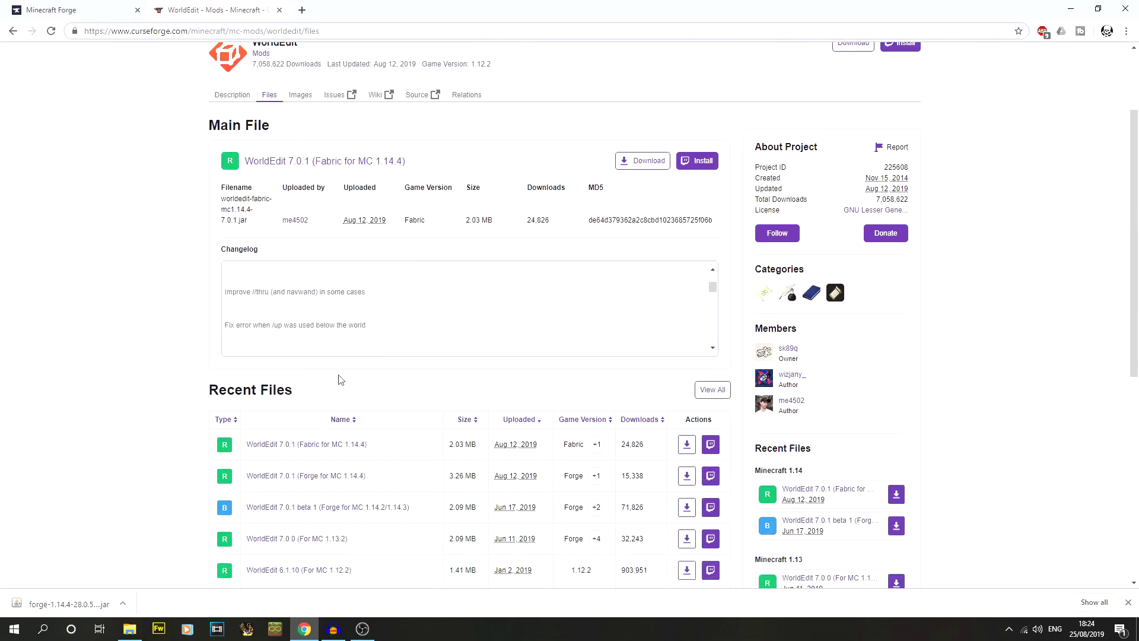
{"action": "scroll", "coordinate": [159, 400], "scroll_direction": "down", "scroll_amount": 3}
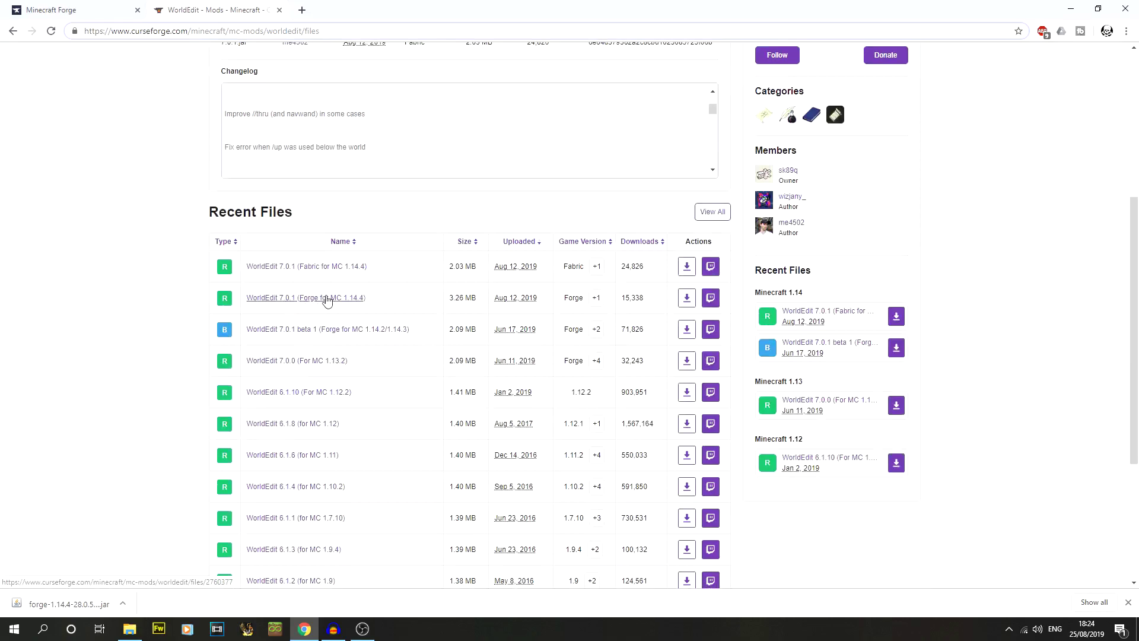
{"action": "left_click", "coordinate": [686, 298]}
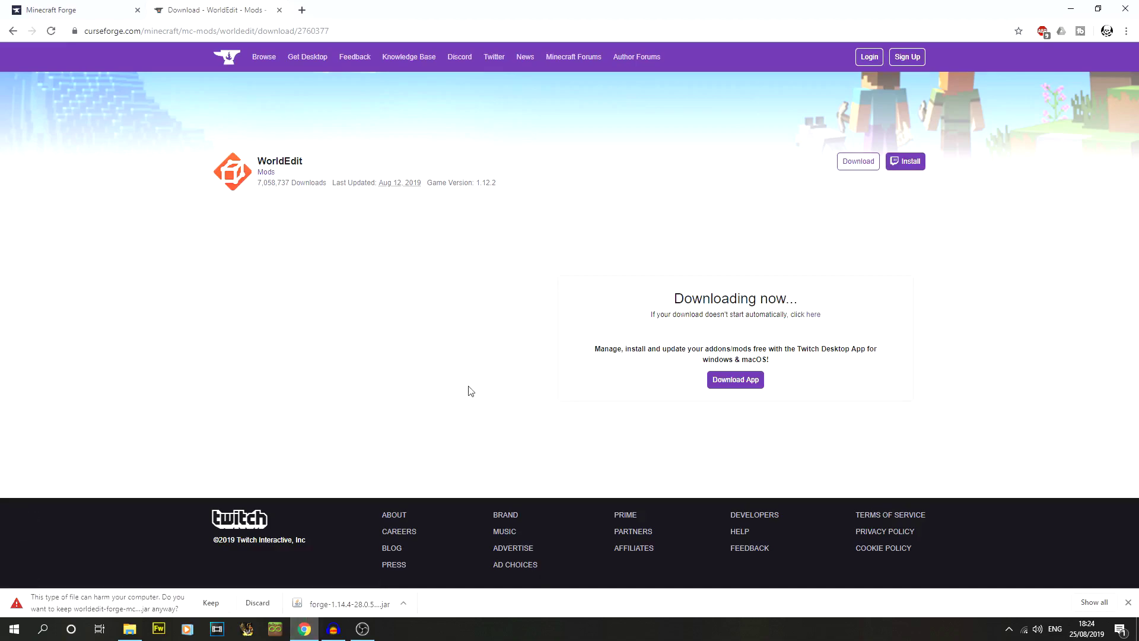
{"action": "left_click", "coordinate": [212, 603]}
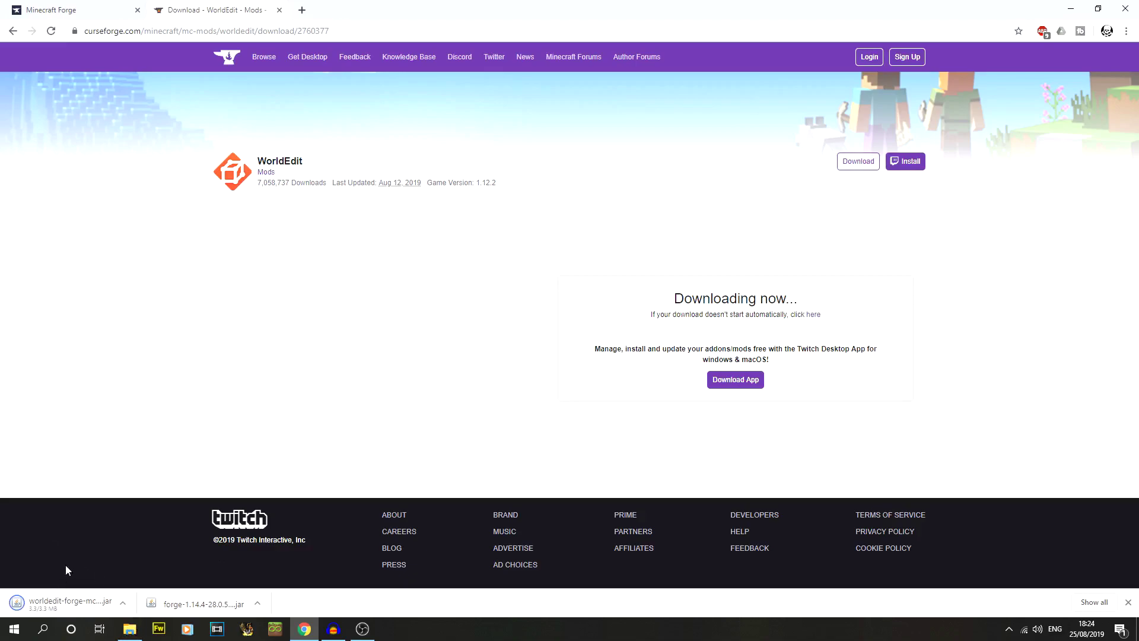
Step: Show worldedit-forge-mc1.14.4-7.0.1.jar in the Downloads folder and move it into the .minecraft mods folder
{"action": "left_click", "coordinate": [123, 606]}
{"action": "left_click", "coordinate": [178, 560]}
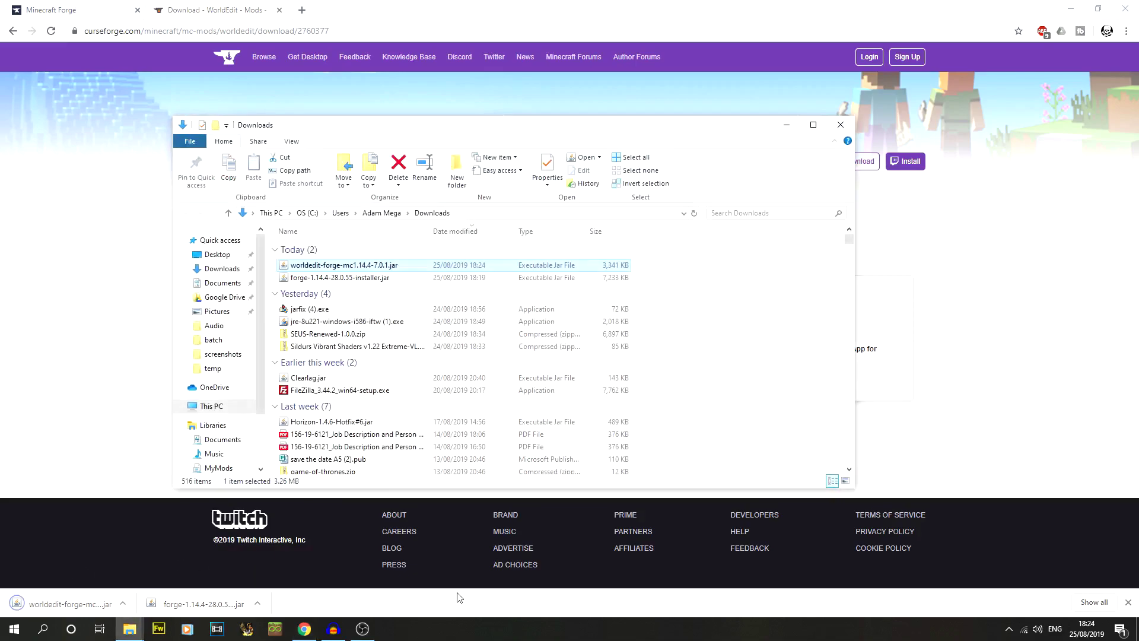
{"action": "mouse_move", "coordinate": [125, 634]}
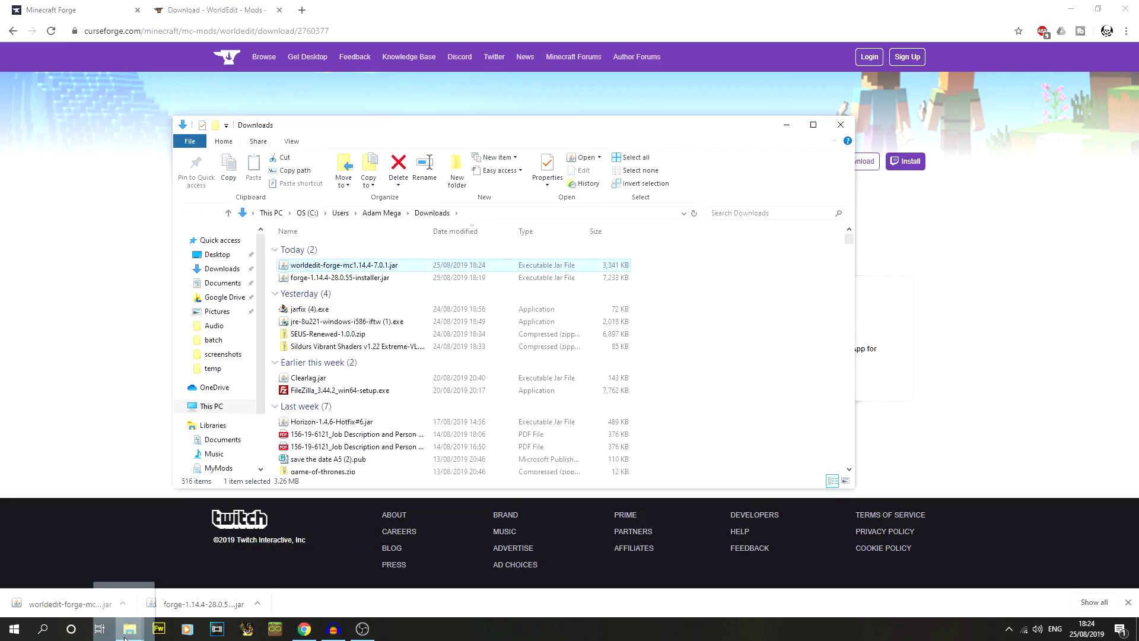
{"action": "left_click", "coordinate": [68, 580]}
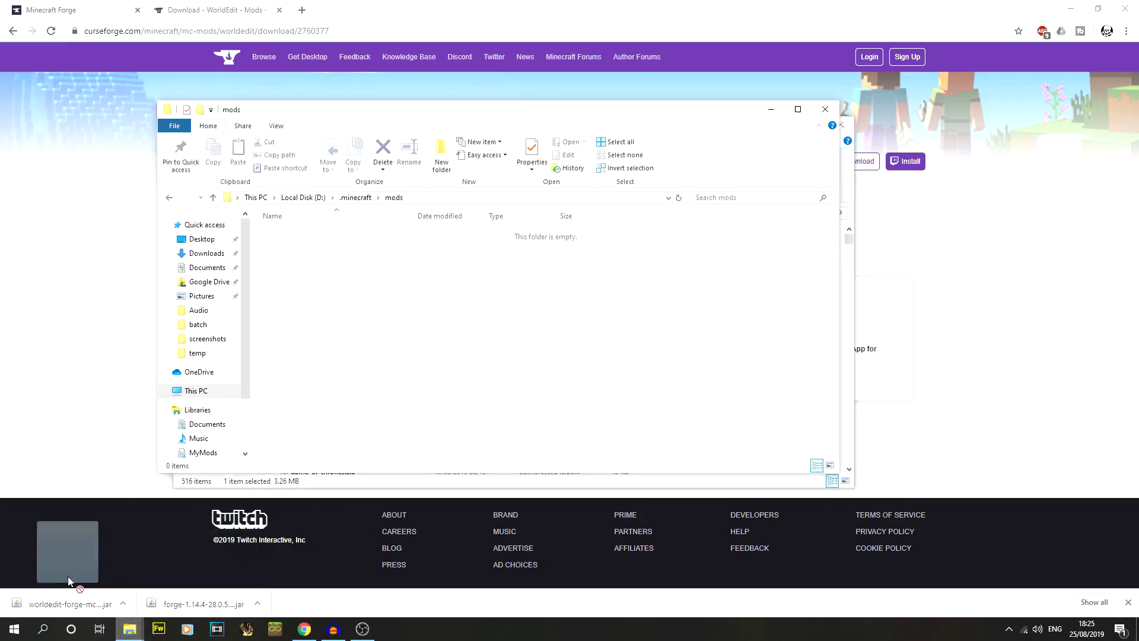
{"action": "left_click_drag", "start_coordinate": [68, 581], "coordinate": [591, 397]}
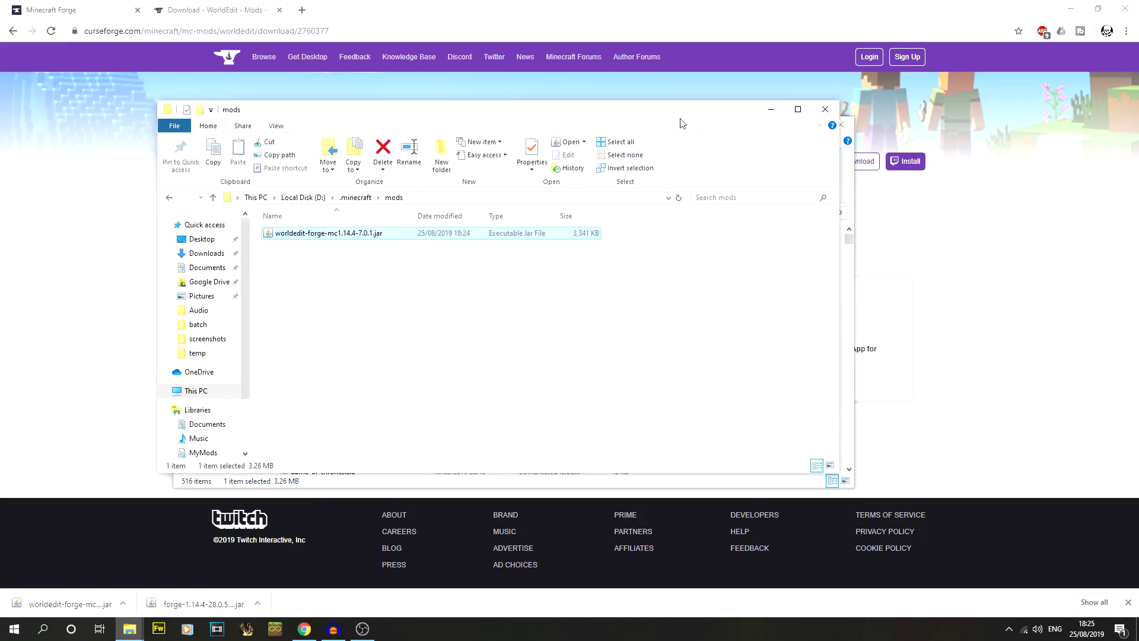
Step: Close the Downloads folder window and minimize Chrome and the mods folder window to clear the desktop
{"action": "left_click_drag", "start_coordinate": [680, 123], "coordinate": [569, 124]}
{"action": "left_click", "coordinate": [841, 124]}
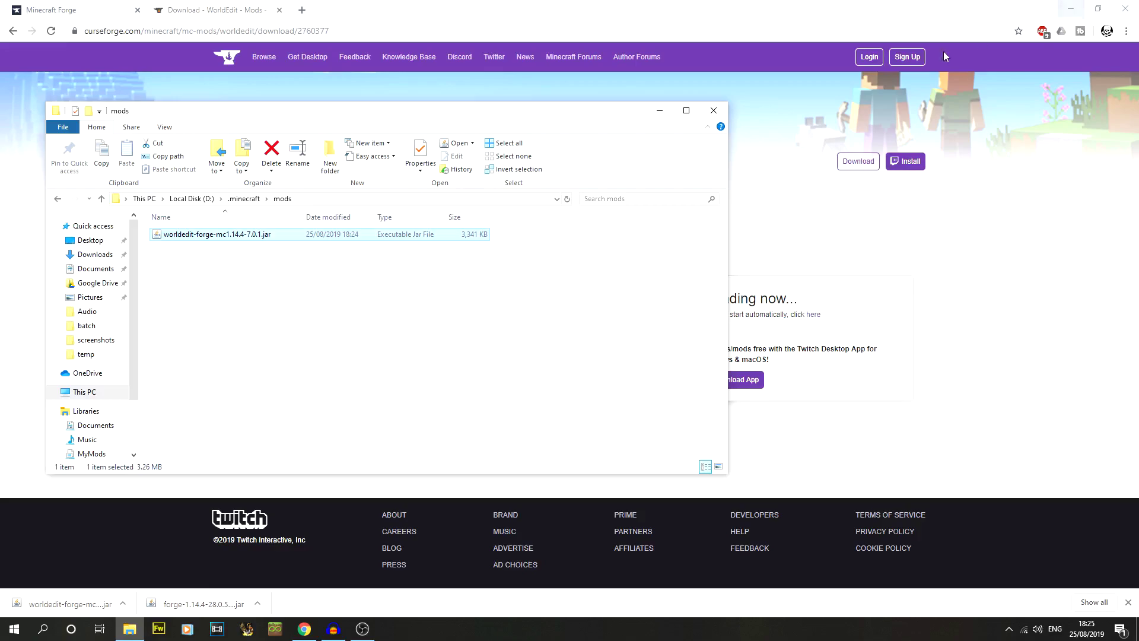
{"action": "left_click", "coordinate": [1074, 13]}
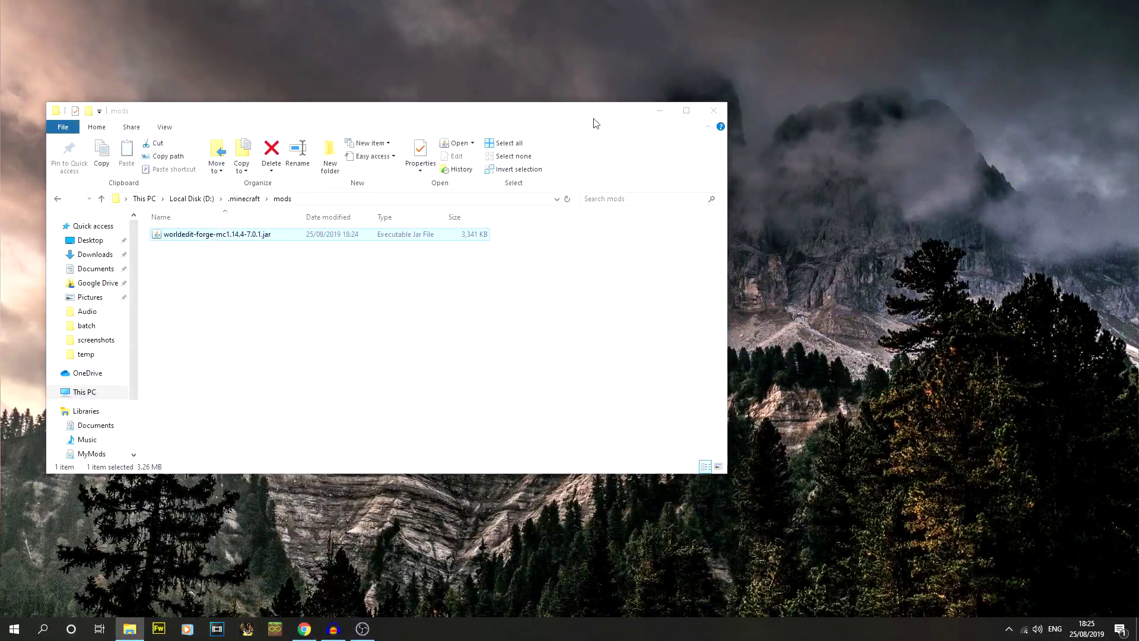
{"action": "left_click_drag", "start_coordinate": [596, 123], "coordinate": [675, 128]}
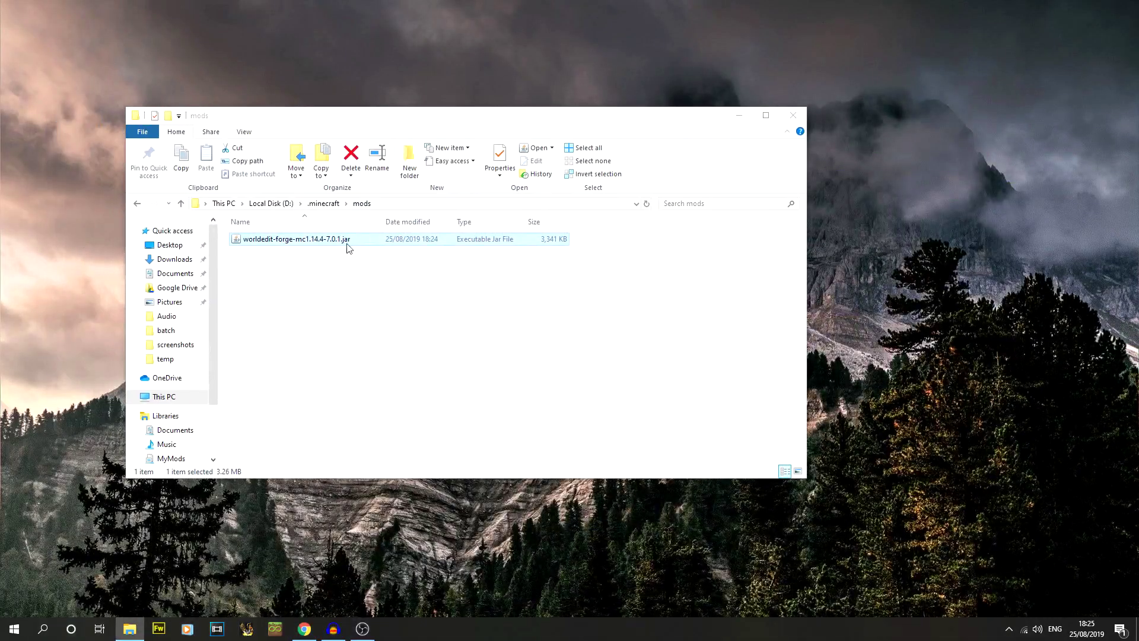
{"action": "left_click", "coordinate": [739, 115]}
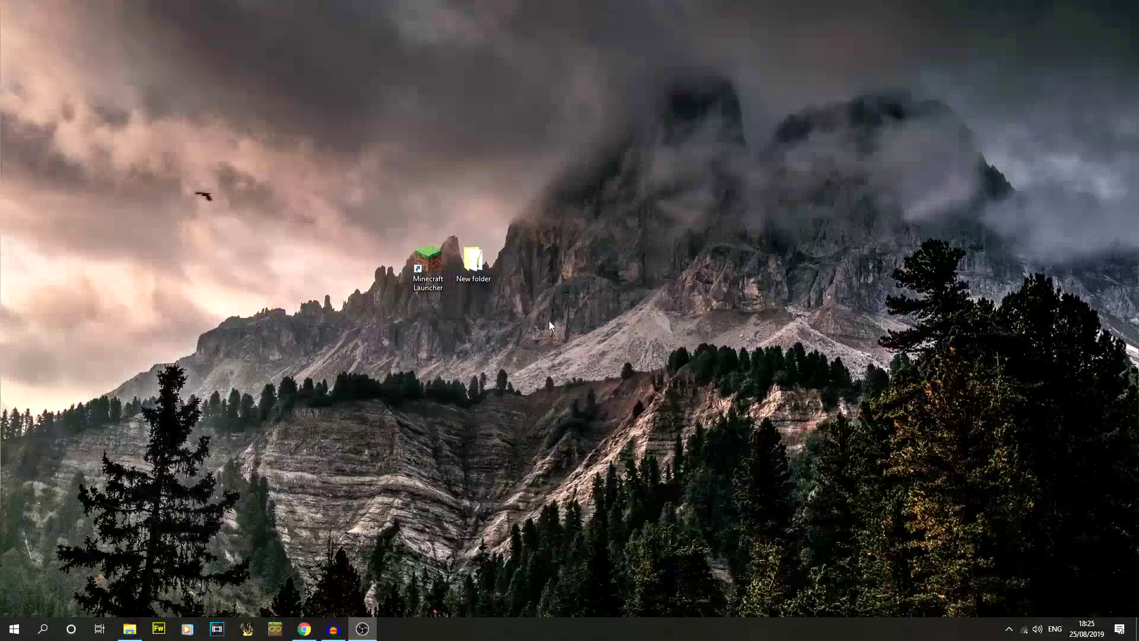
Step: Open the Minecraft Launcher, start the game with the 1.14.4 Forge profile and maximize the game window
{"action": "double_click", "coordinate": [432, 262]}
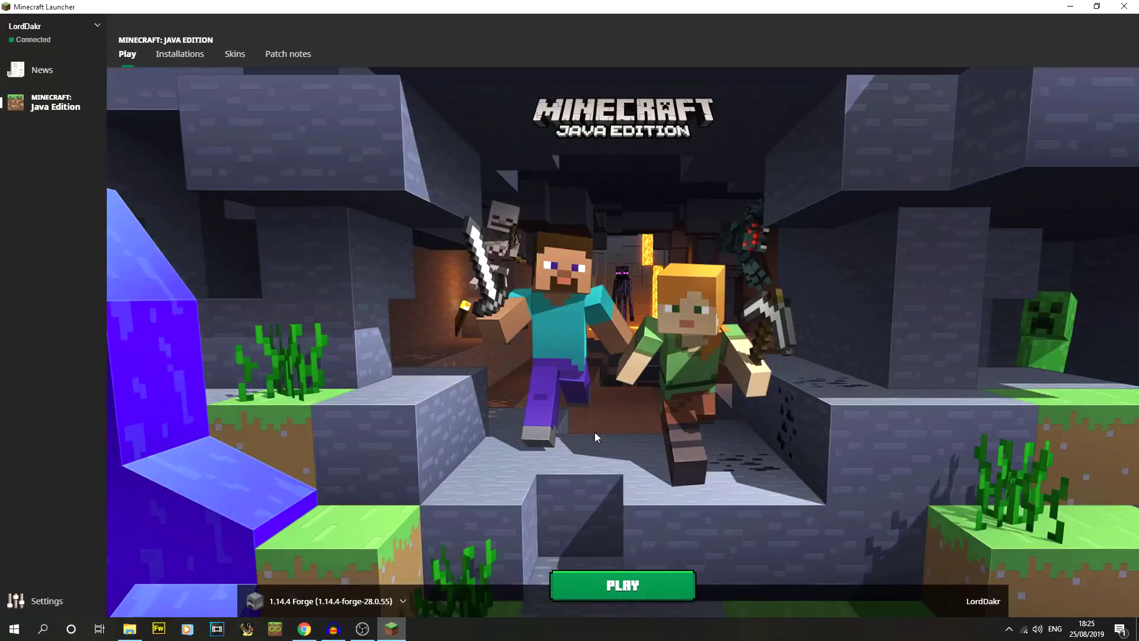
{"action": "left_click", "coordinate": [622, 585]}
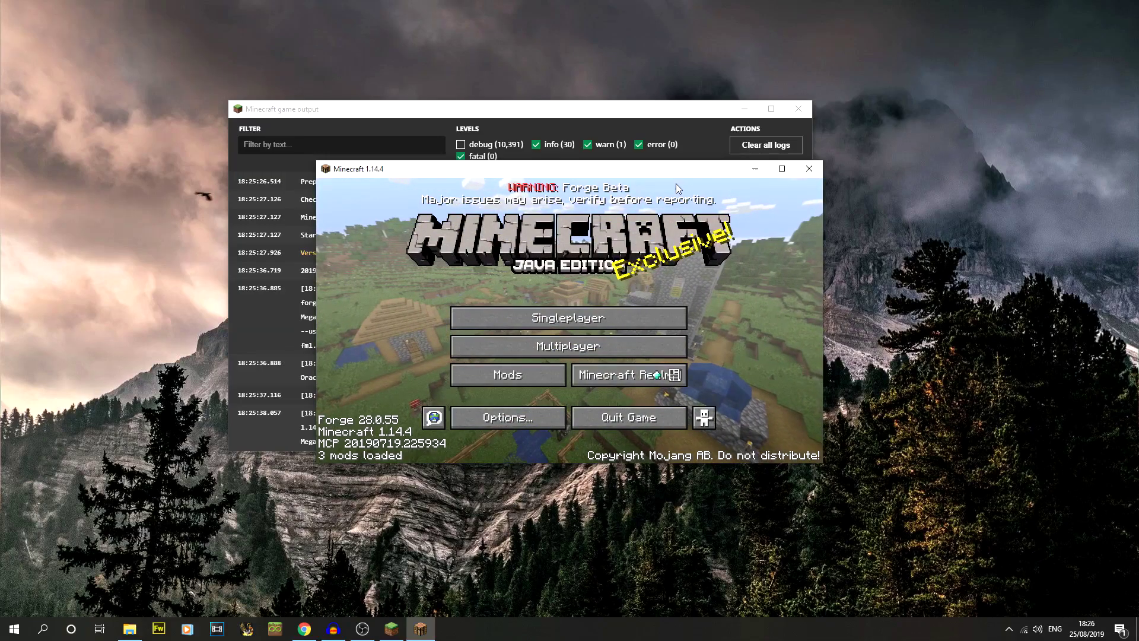
{"action": "double_click", "coordinate": [675, 168]}
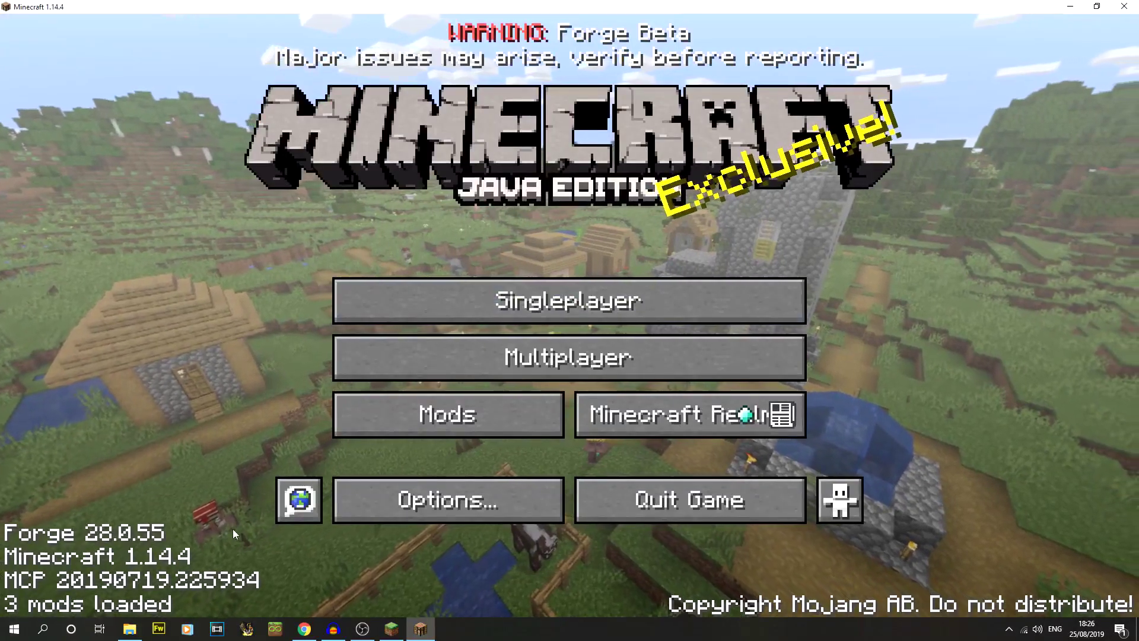
Step: Examine WorldEdit's entry in the game's mod list and the mods folder opened from it, and return to the title screen
{"action": "left_click", "coordinate": [445, 414]}
{"action": "left_click", "coordinate": [116, 135]}
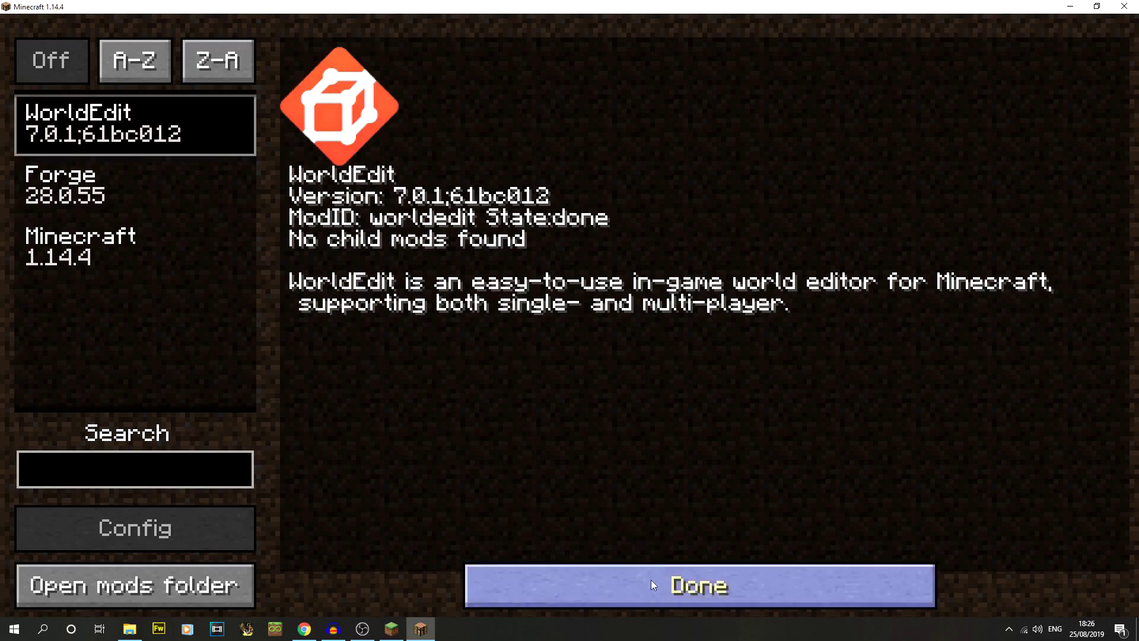
{"action": "left_click", "coordinate": [152, 596]}
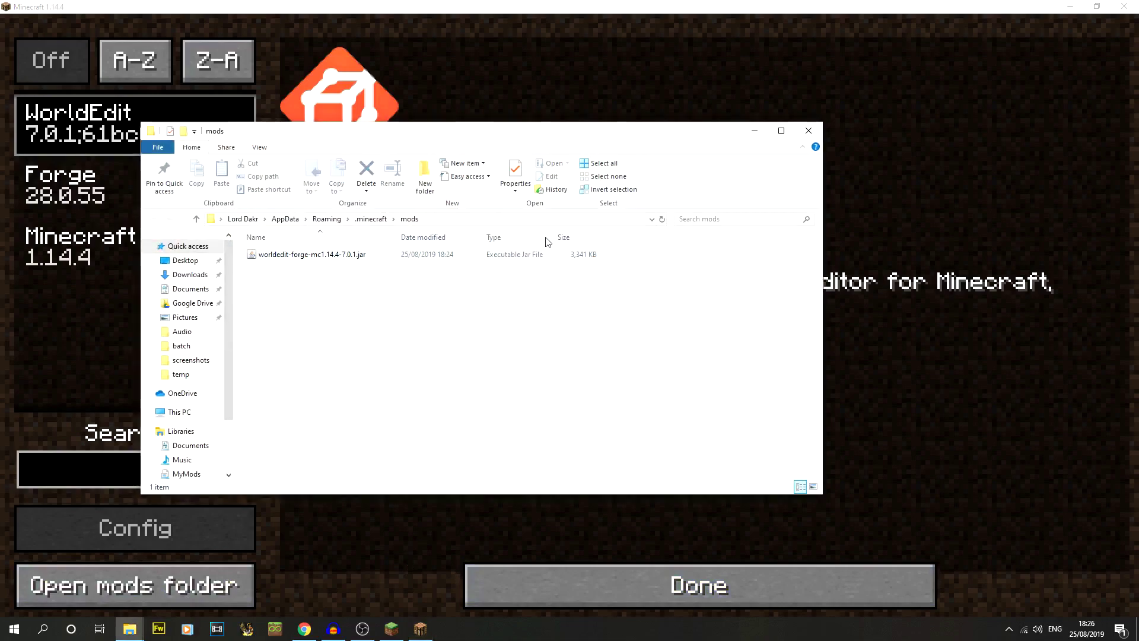
{"action": "left_click", "coordinate": [809, 131]}
{"action": "left_click", "coordinate": [697, 579]}
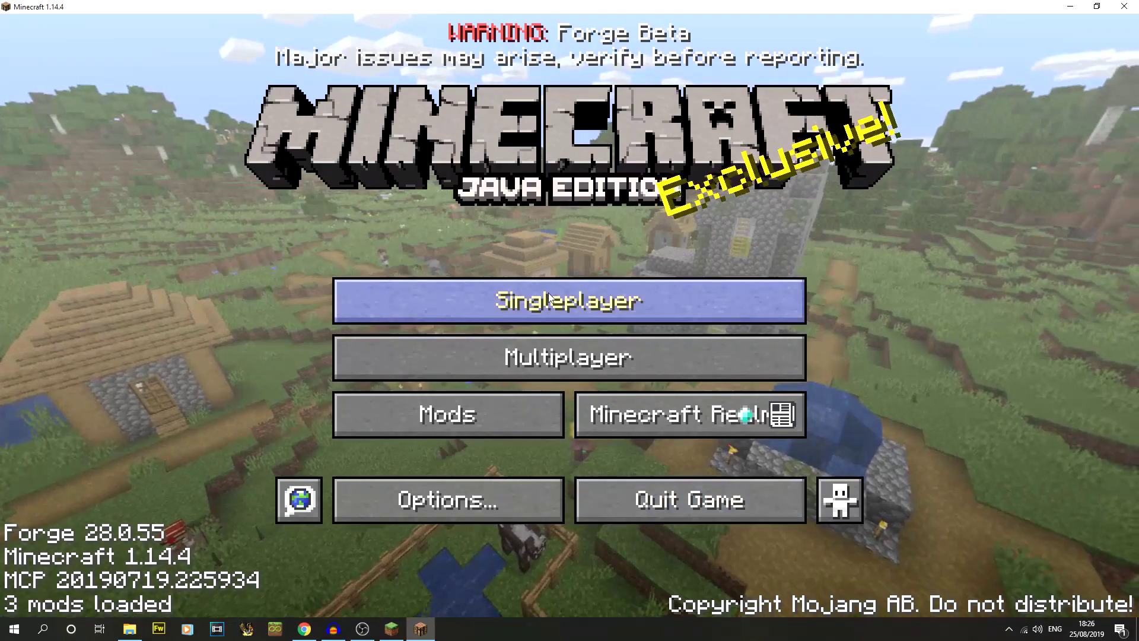
Step: Load the first singleplayer world and get the WorldEdit selection axe with the //wand command
{"action": "left_click", "coordinate": [548, 293]}
{"action": "double_click", "coordinate": [436, 176]}
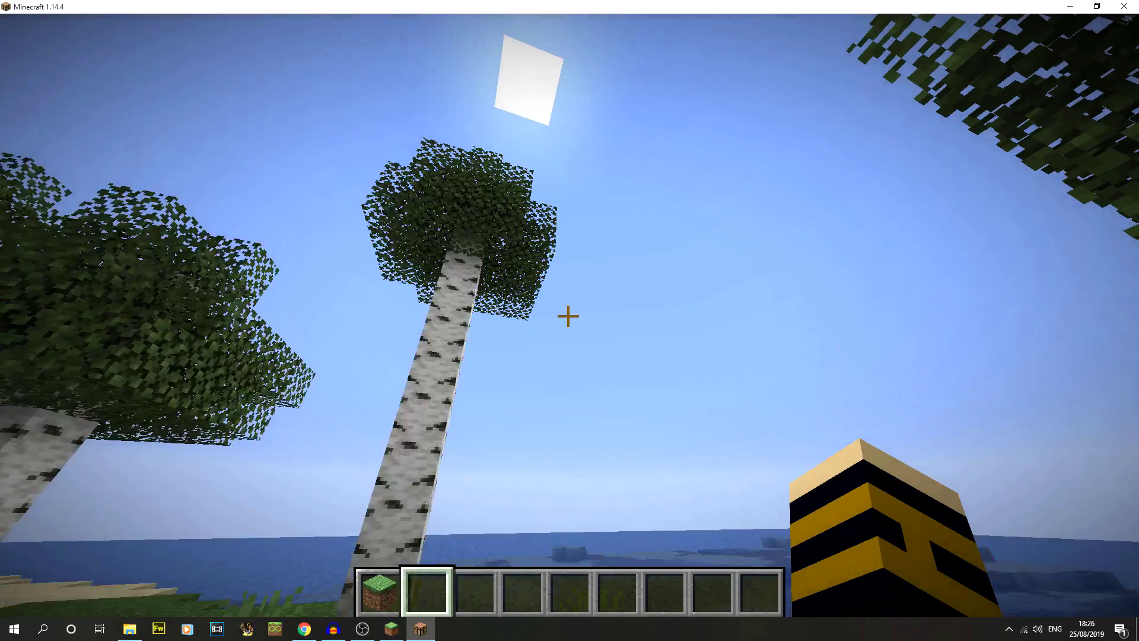
{"action": "type", "text": "//br"}
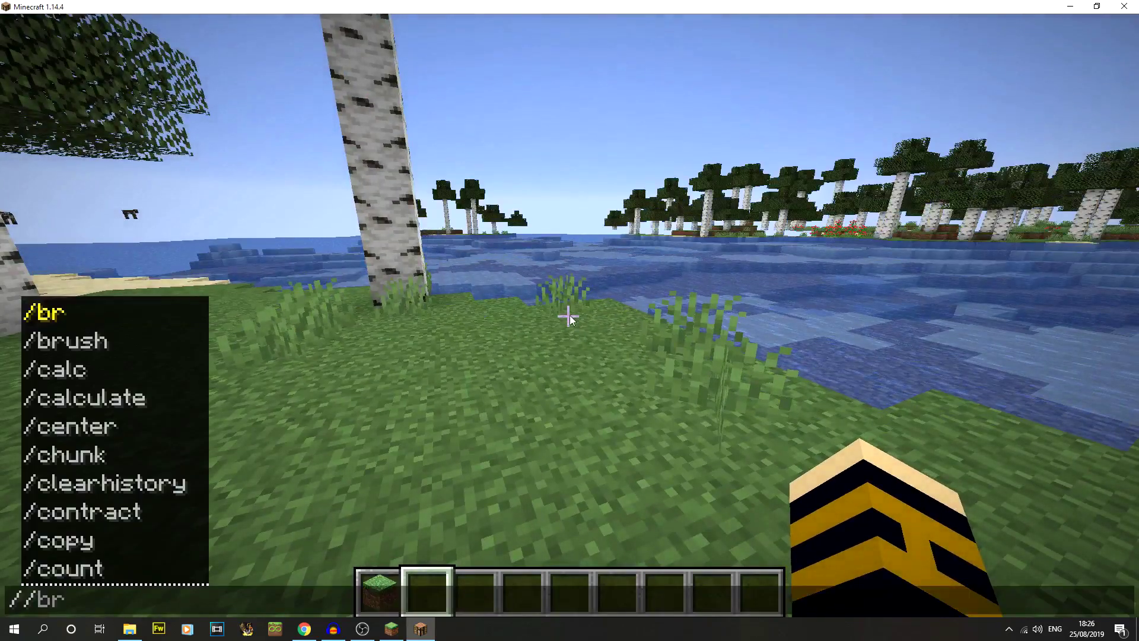
{"action": "key", "text": "BackSpace"}
{"action": "key", "text": "BackSpace"}
{"action": "type", "text": "wand"}
{"action": "key", "text": "Return"}
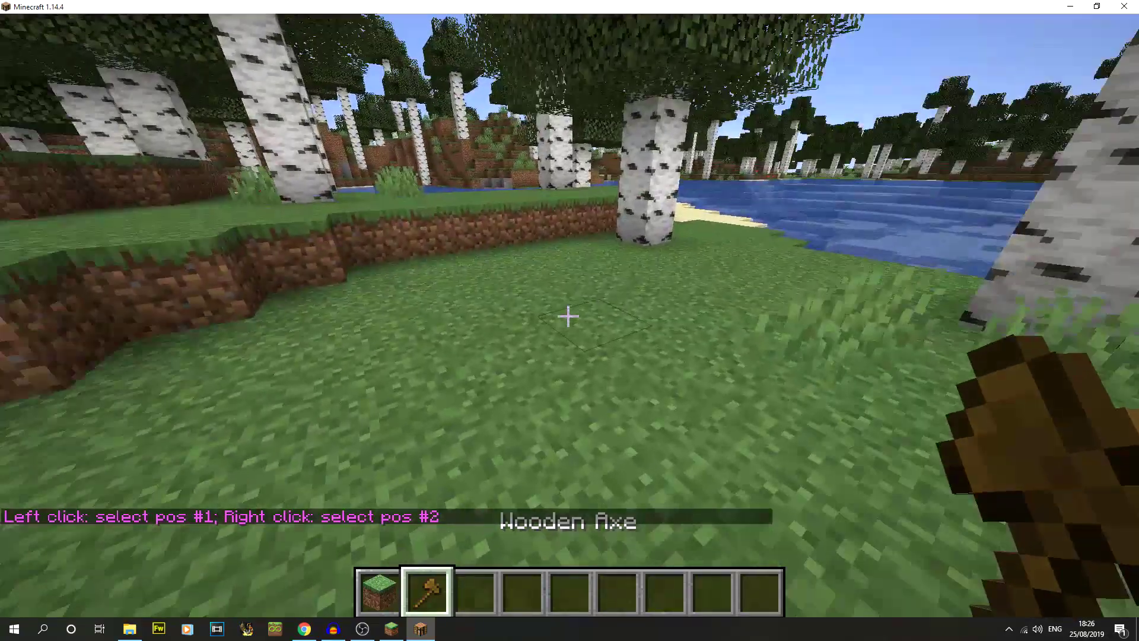
Step: Select the ground from (307, 62, -508) to (305, 62, -510) with the wand and fill it using //set stone
{"action": "left_click", "coordinate": [568, 316]}
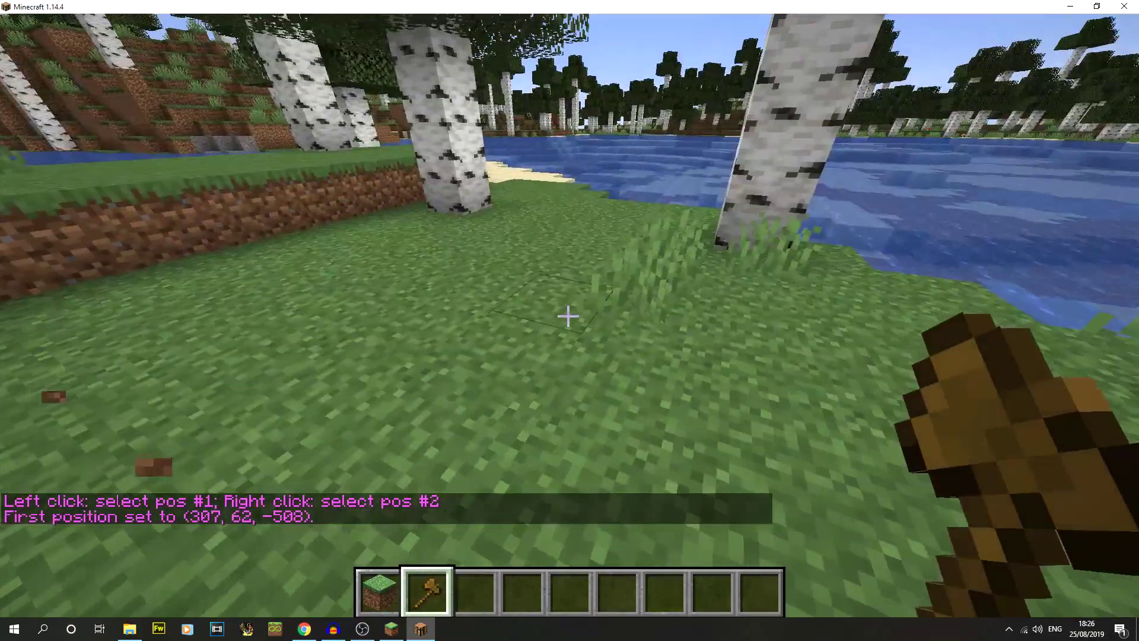
{"action": "right_click", "coordinate": [568, 316]}
{"action": "type", "text": "//set stone"}
{"action": "key", "text": "Return"}
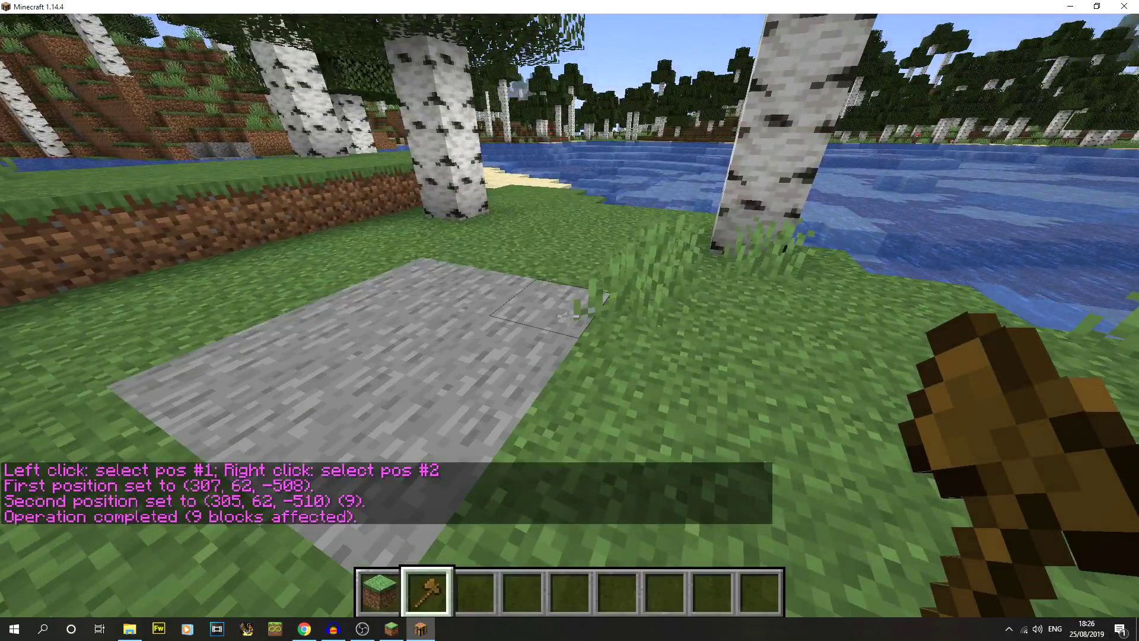
{"action": "key", "text": "s"}
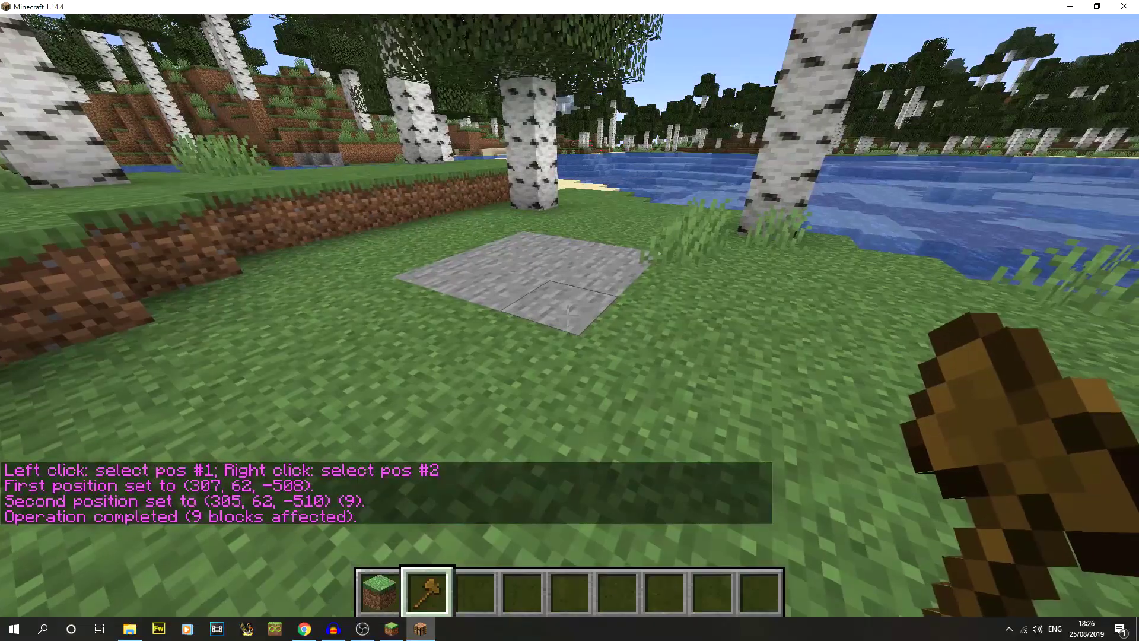
Step: Try to fill the selection with block variants using //set stone:2 and //set stone:
{"action": "key", "text": "slash"}
{"action": "type", "text": "/set stone:"}
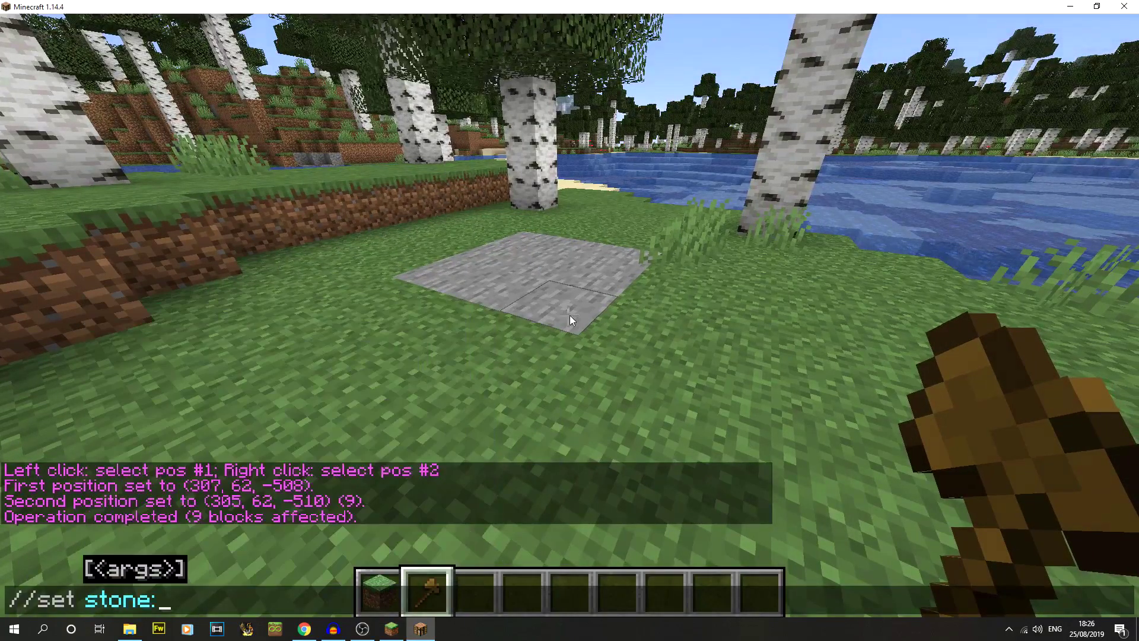
{"action": "type", "text": "2"}
{"action": "key", "text": "Return"}
{"action": "key", "text": "slash"}
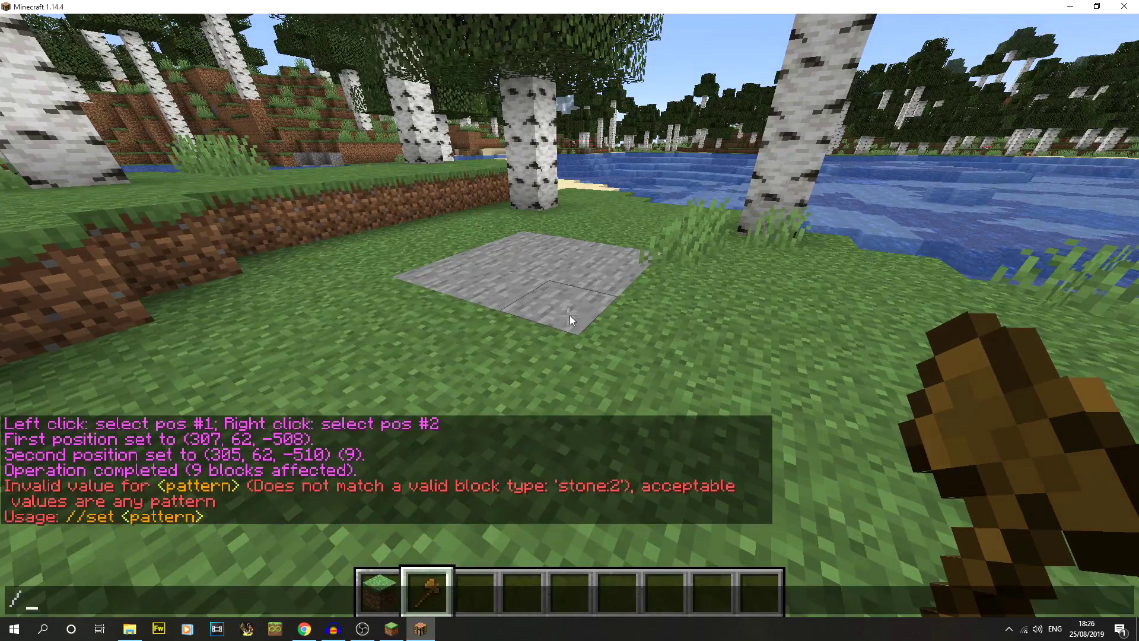
{"action": "type", "text": "/set stone:"}
{"action": "key", "text": "Return"}
Step: Run //set stone on the selection, move its second position to (309, 62, -512) and fill the enlarged area with stone
{"action": "key", "text": "slash"}
{"action": "type", "text": "/set stone"}
{"action": "key", "text": "Return"}
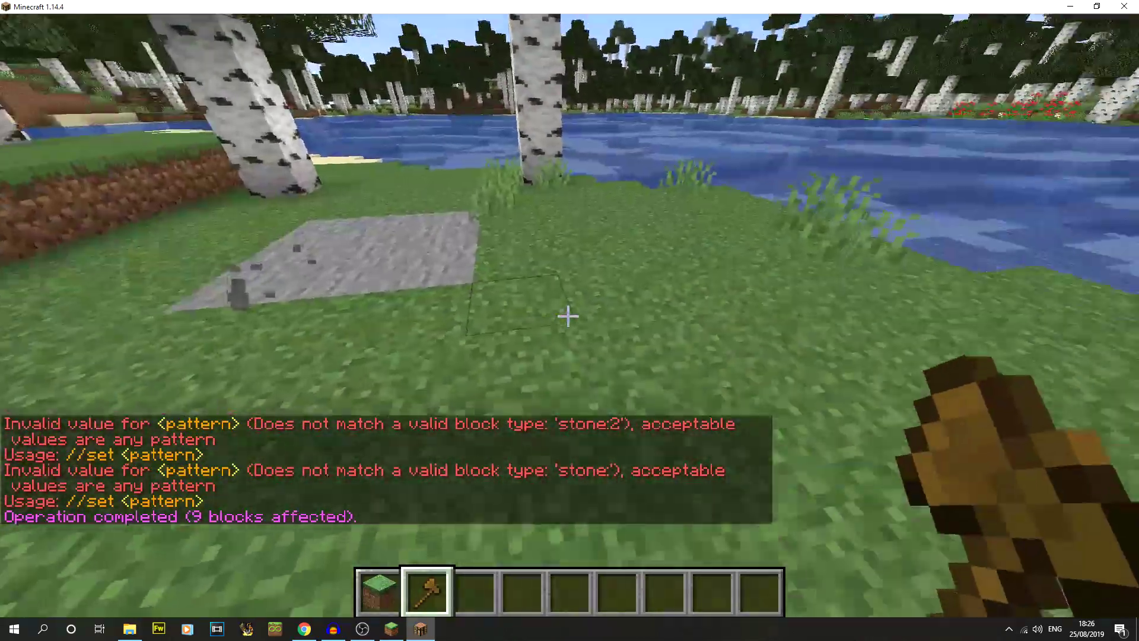
{"action": "right_click", "coordinate": [570, 320]}
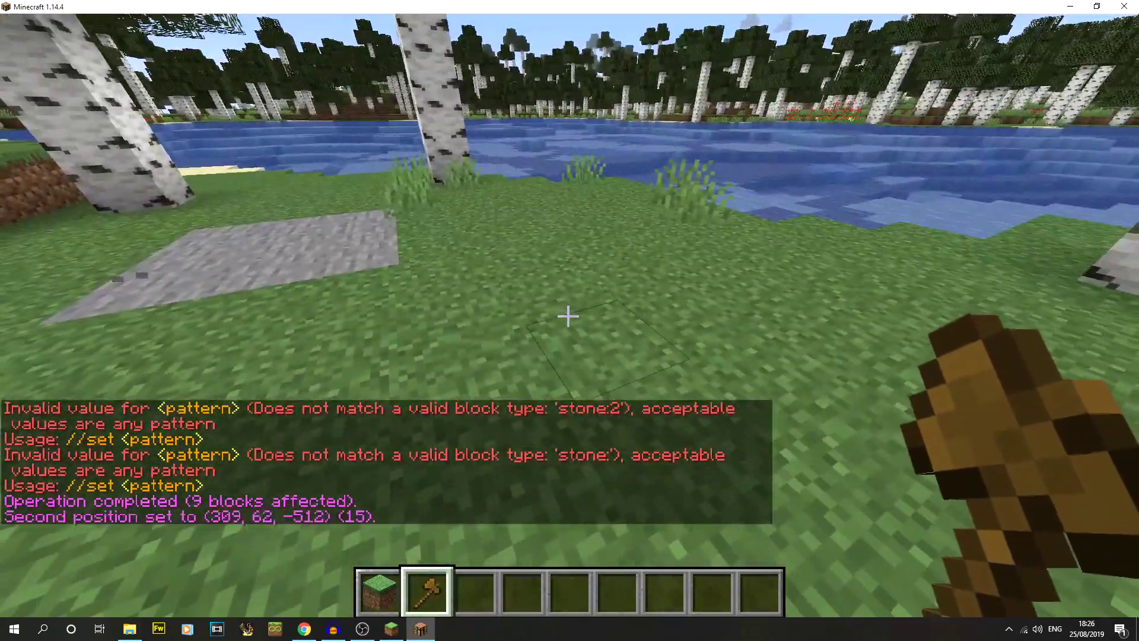
{"action": "key", "text": "slash"}
{"action": "key", "text": "Up"}
{"action": "key", "text": "Return"}
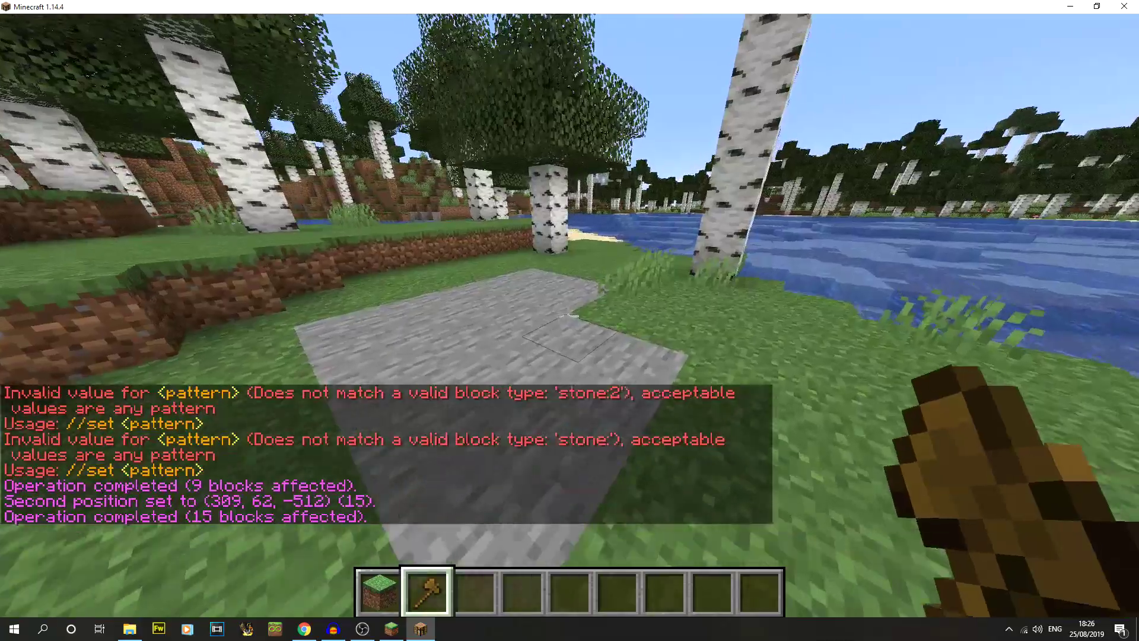
Step: Put a wooden shovel from the creative Tools items into the third hotbar slot
{"action": "key", "text": "3"}
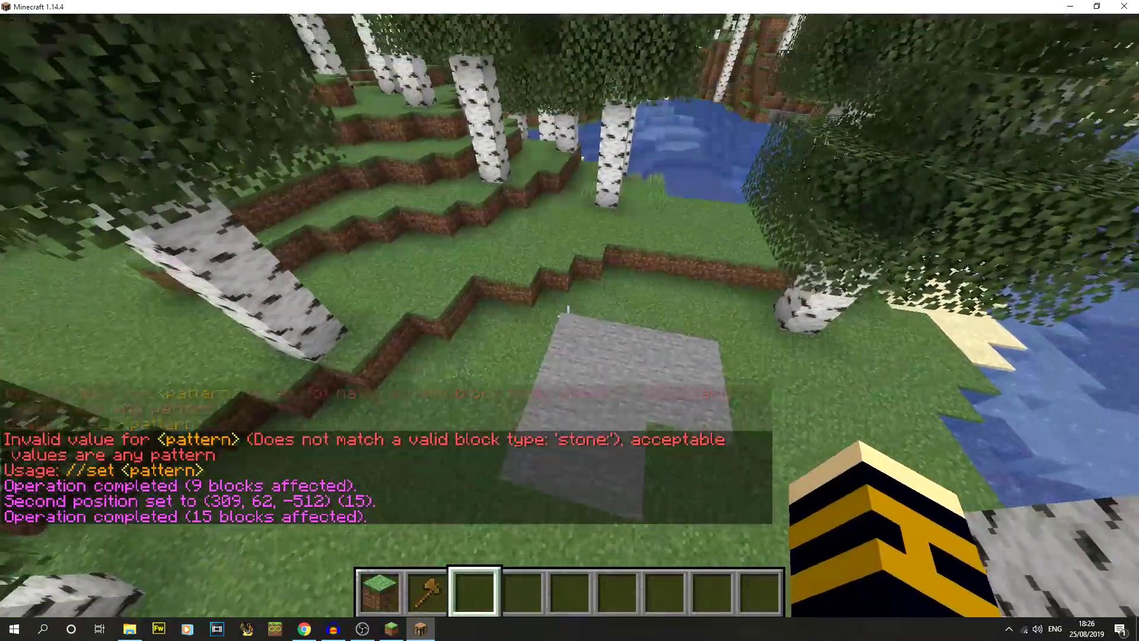
{"action": "key", "text": "e"}
{"action": "left_click", "coordinate": [507, 504]}
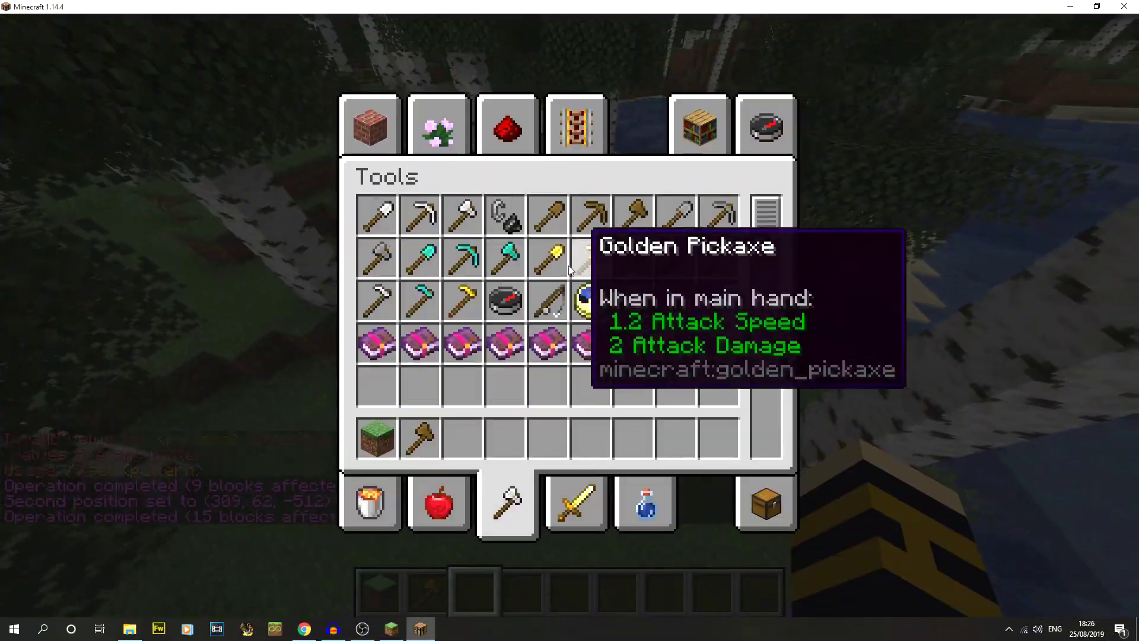
{"action": "left_click", "coordinate": [557, 225]}
{"action": "left_click", "coordinate": [462, 437]}
{"action": "key", "text": "e"}
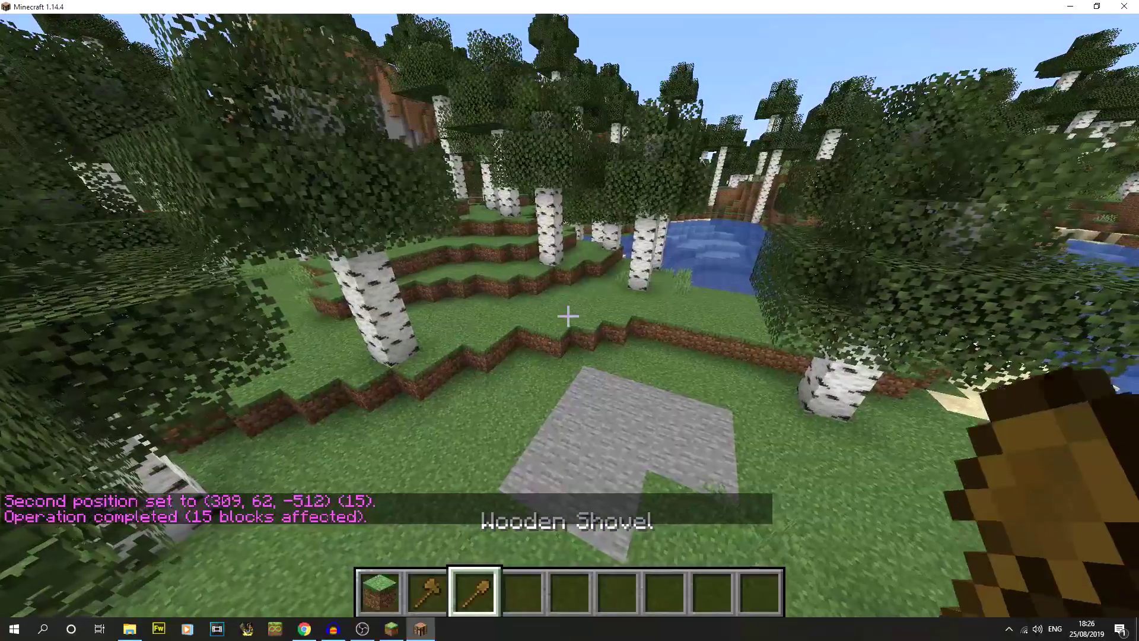
Step: Bind a stone sphere brush of size 1 to the wooden shovel with /br sphere and paint stone spheres on the grass slope
{"action": "key", "text": "slash"}
{"action": "type", "text": "br sphe"}
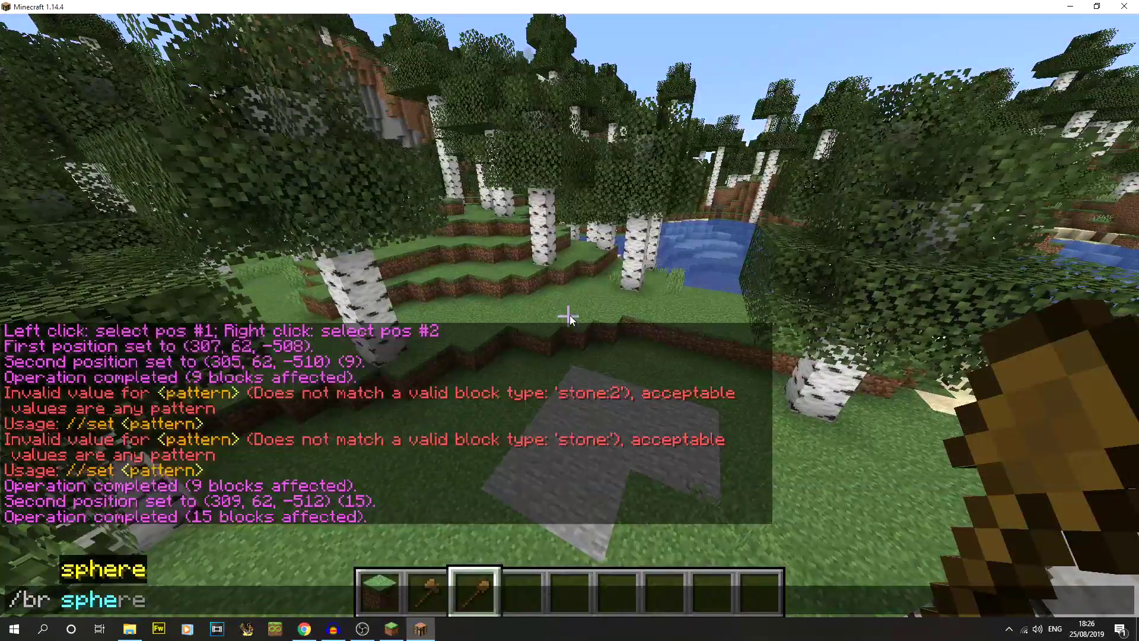
{"action": "type", "text": "re 1:"}
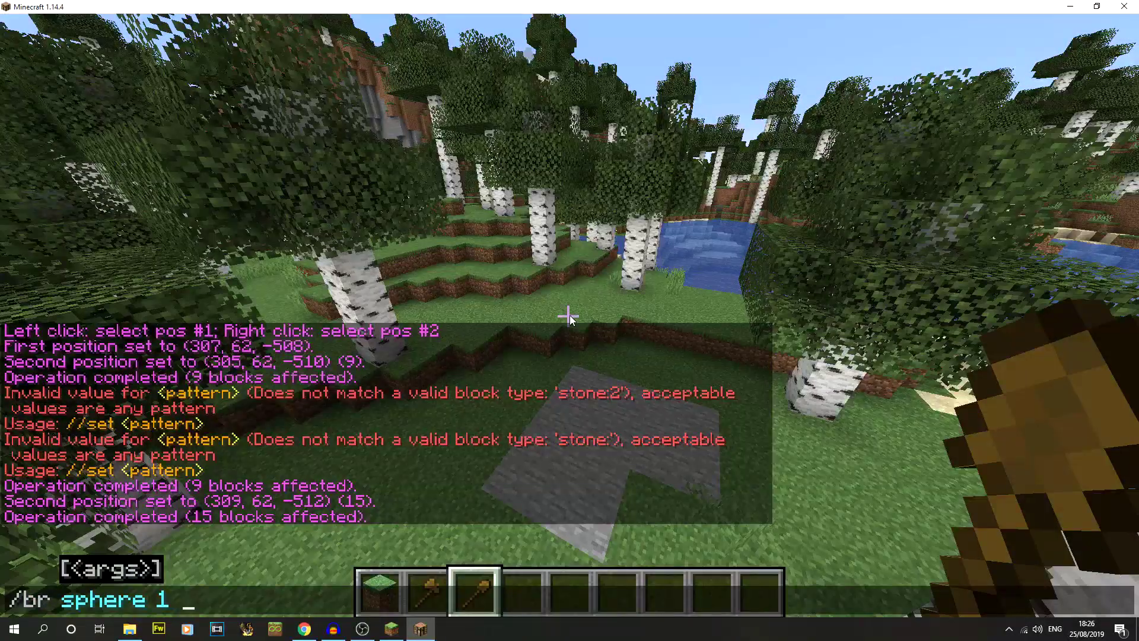
{"action": "key", "text": "Return"}
{"action": "right_click", "coordinate": [568, 316]}
{"action": "right_click", "coordinate": [567, 317]}
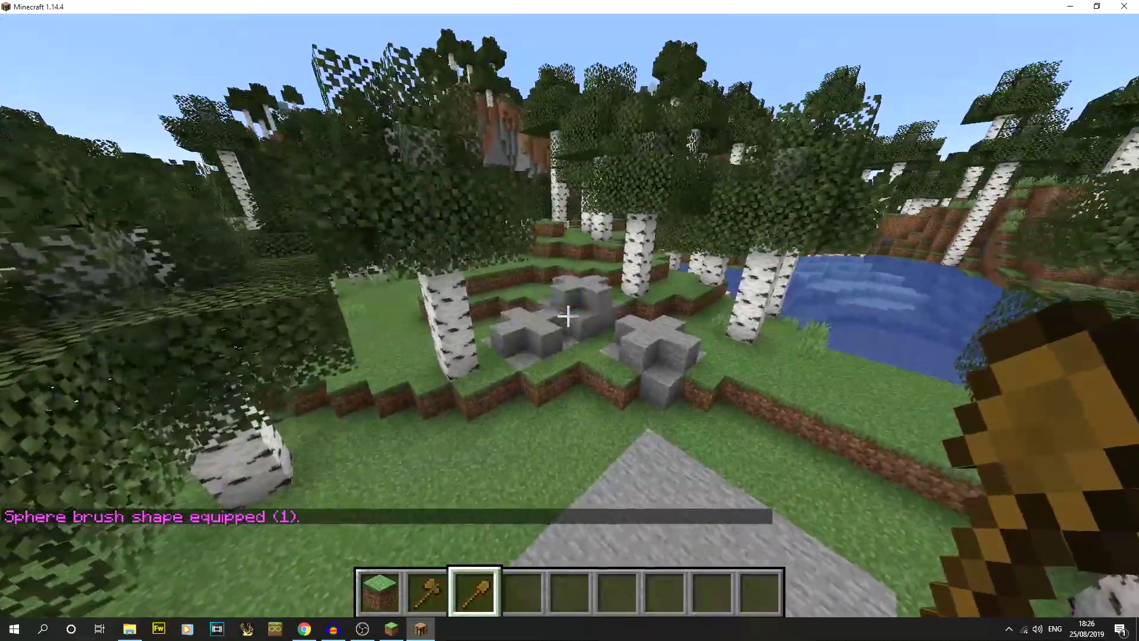
{"action": "right_click", "coordinate": [567, 316]}
Step: Fly around the stone platform and brushed spheres to examine them from several sides
{"action": "key", "text": "s"}
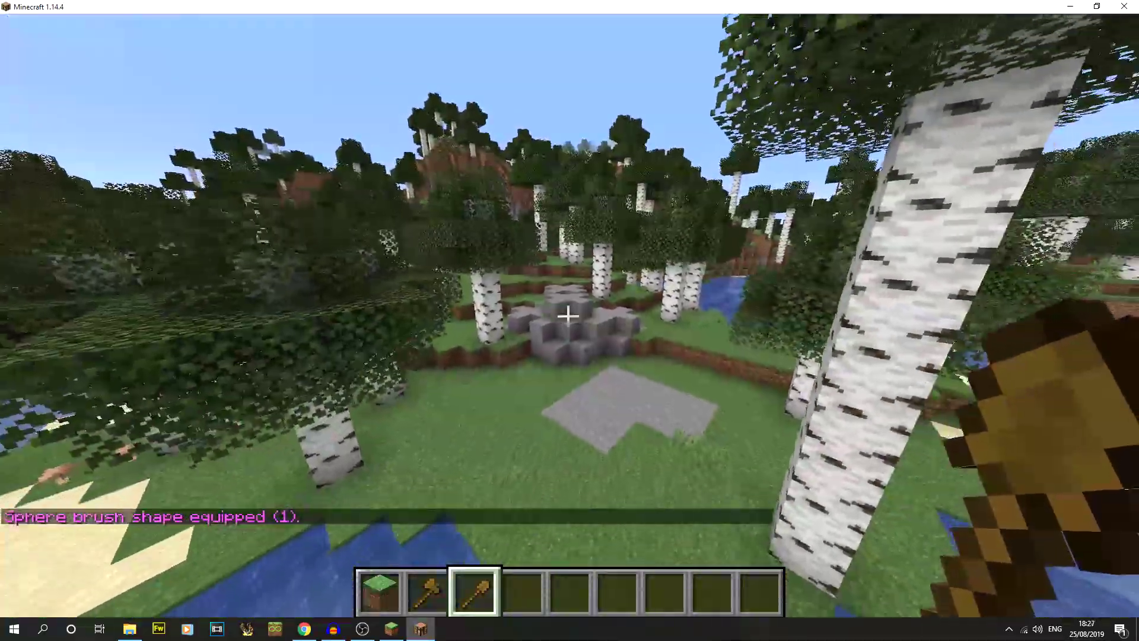
{"action": "key", "text": "5"}
{"action": "key", "text": "w"}
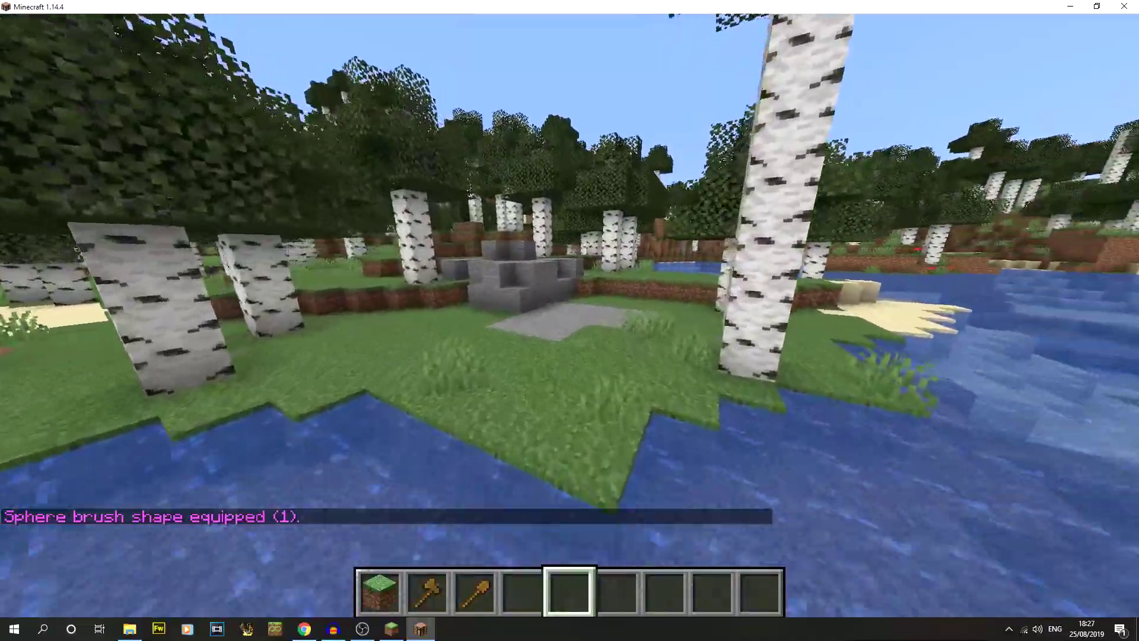
{"action": "scroll", "coordinate": [567, 316], "scroll_direction": "up", "scroll_amount": 3}
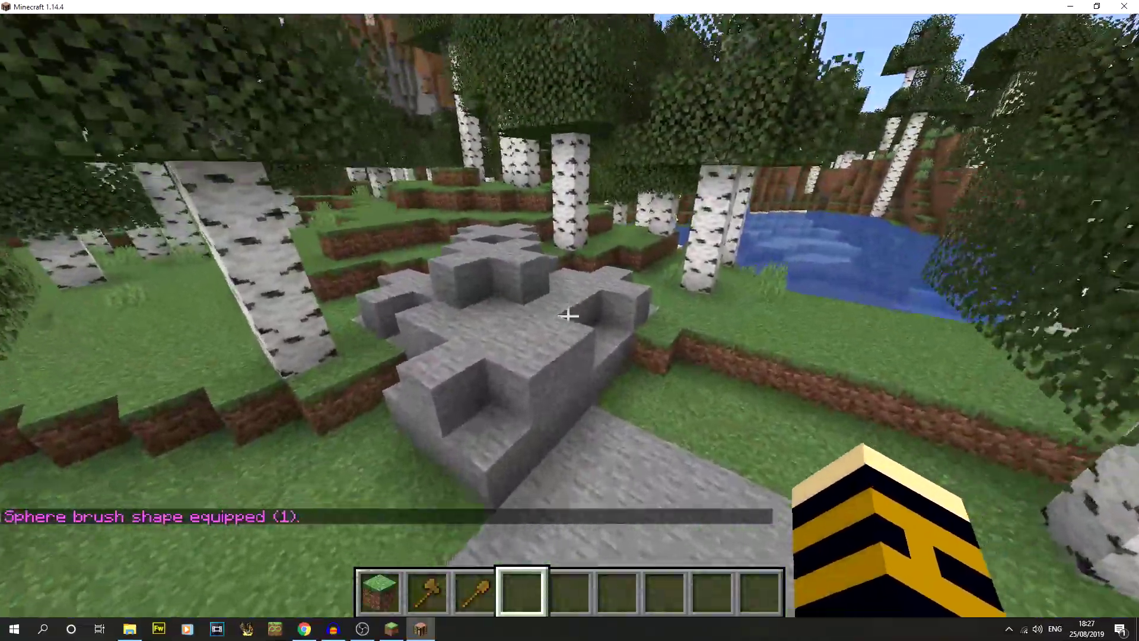
{"action": "scroll", "coordinate": [567, 316], "scroll_direction": "down", "scroll_amount": 2}
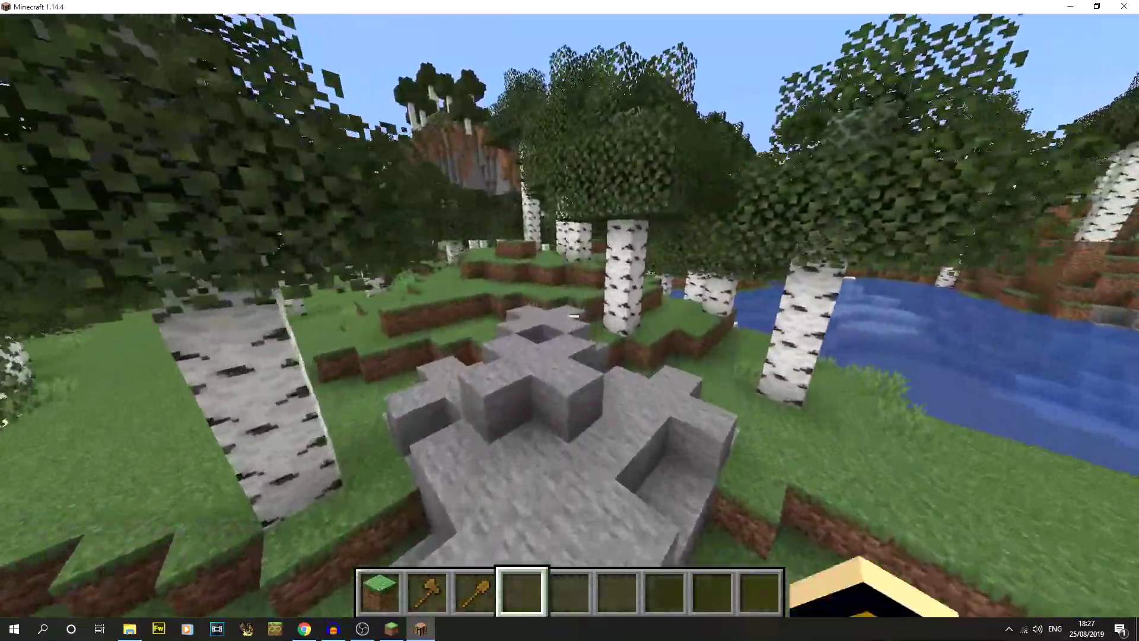
{"action": "key", "text": "w"}
{"action": "key", "text": "w"}
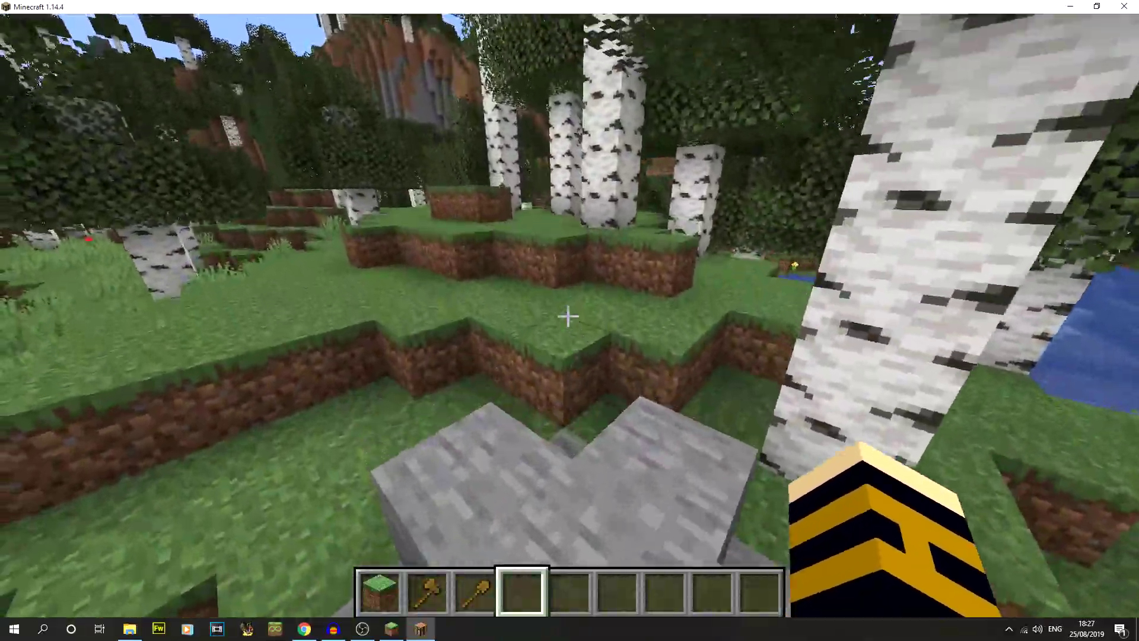
{"action": "key", "text": "w"}
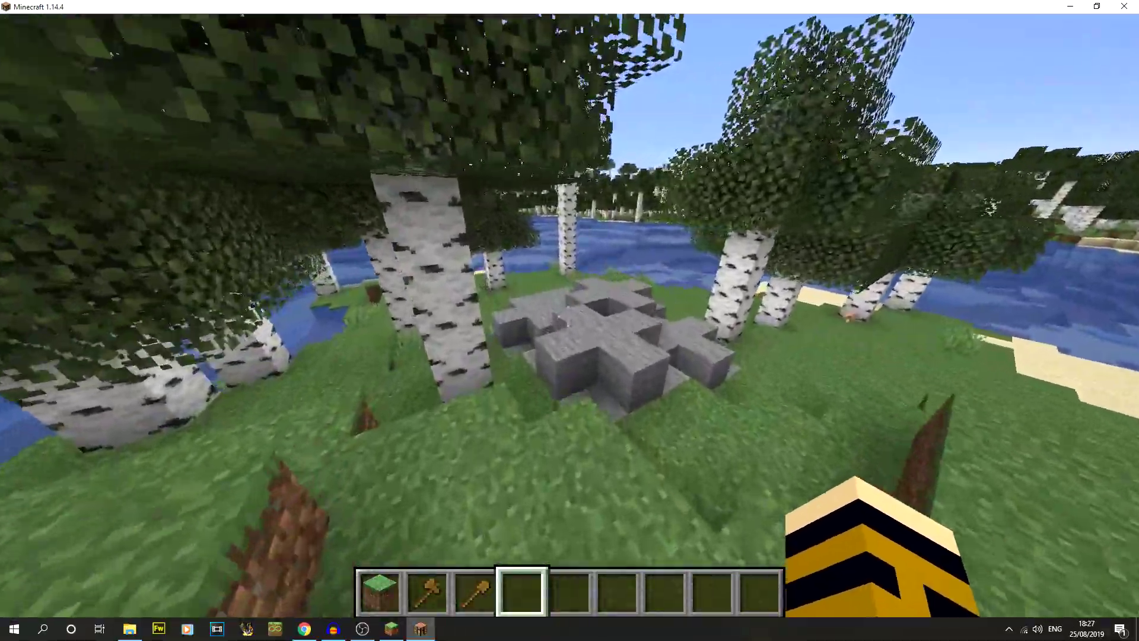
{"action": "key", "text": "w"}
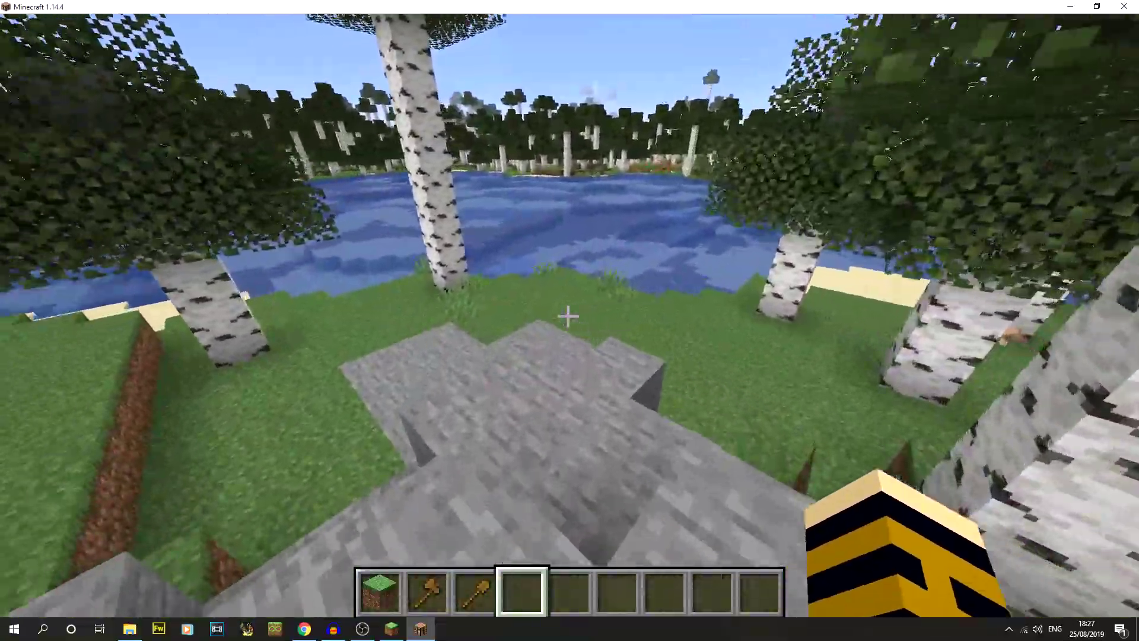